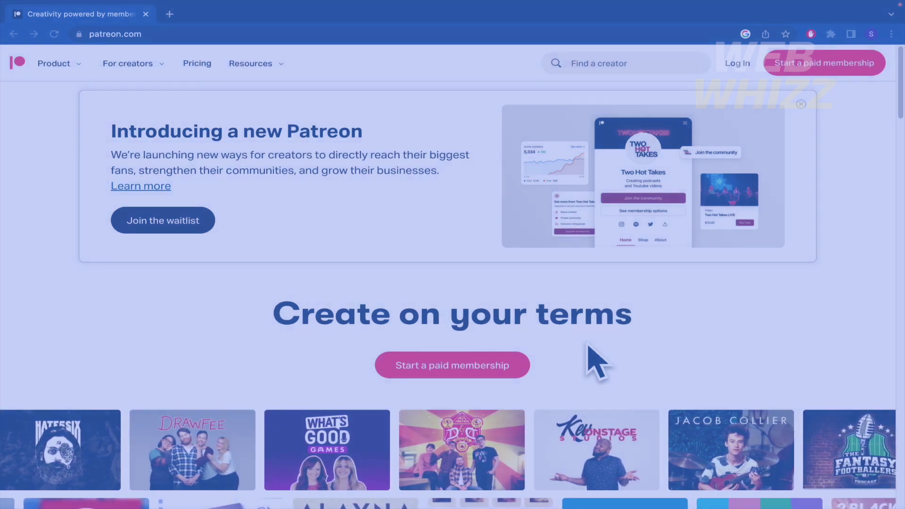
Step: Read down the home page, highlighting the sentence about fans joining the community
scroll(595, 363, down, 10)
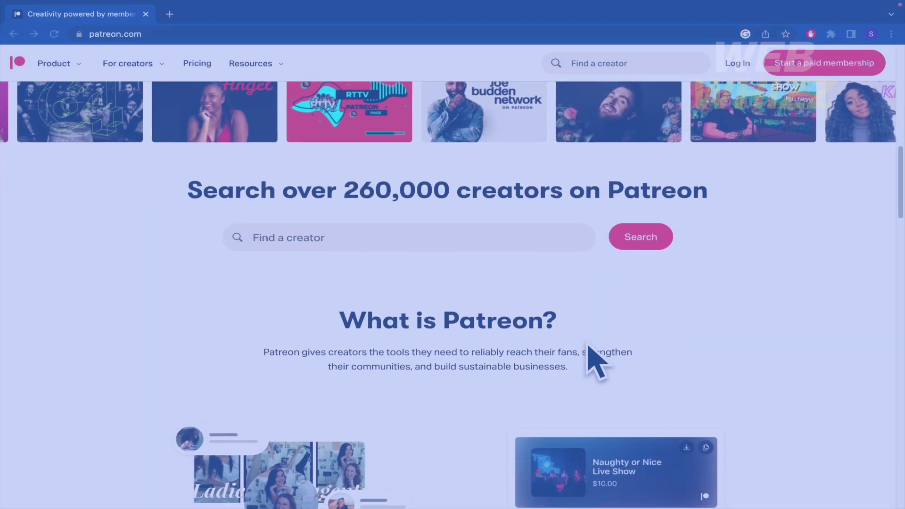
scroll(597, 330, down, 3)
scroll(422, 259, down, 1)
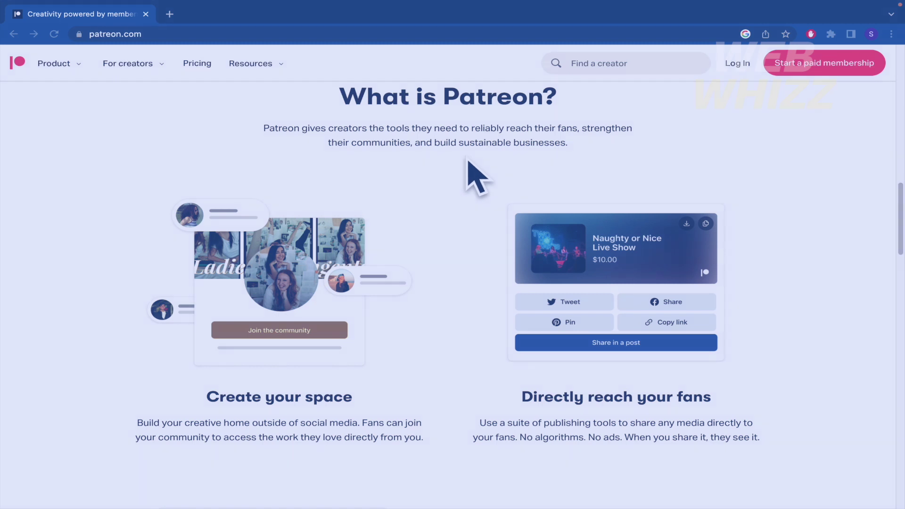
scroll(468, 161, down, 2)
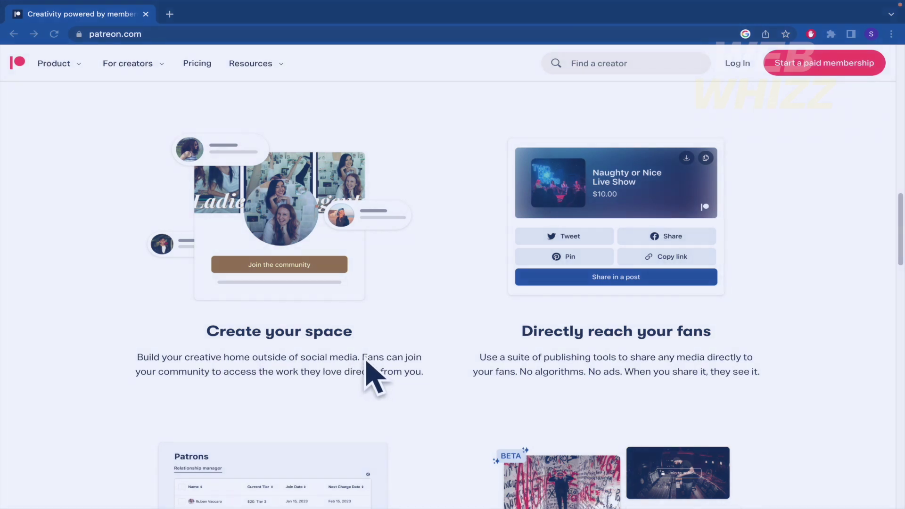
drag(362, 357, 435, 375)
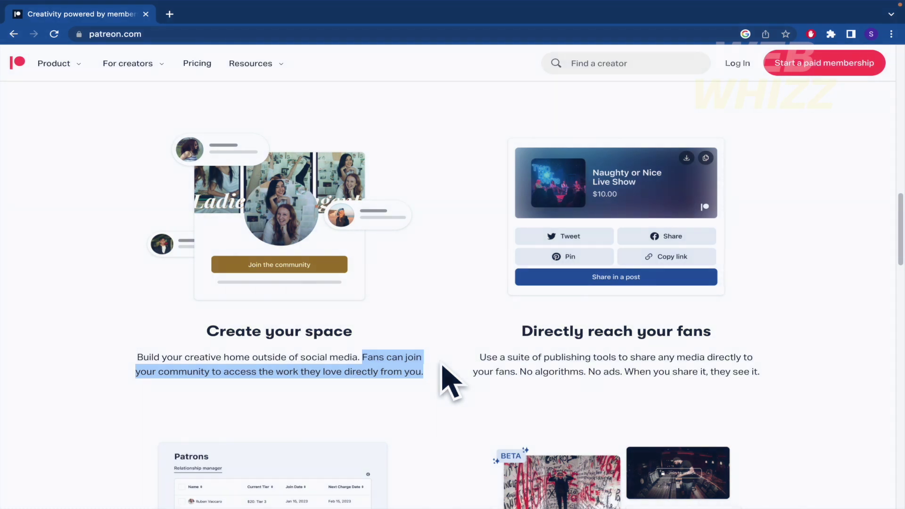
scroll(442, 372, down, 1)
drag(521, 284, 692, 300)
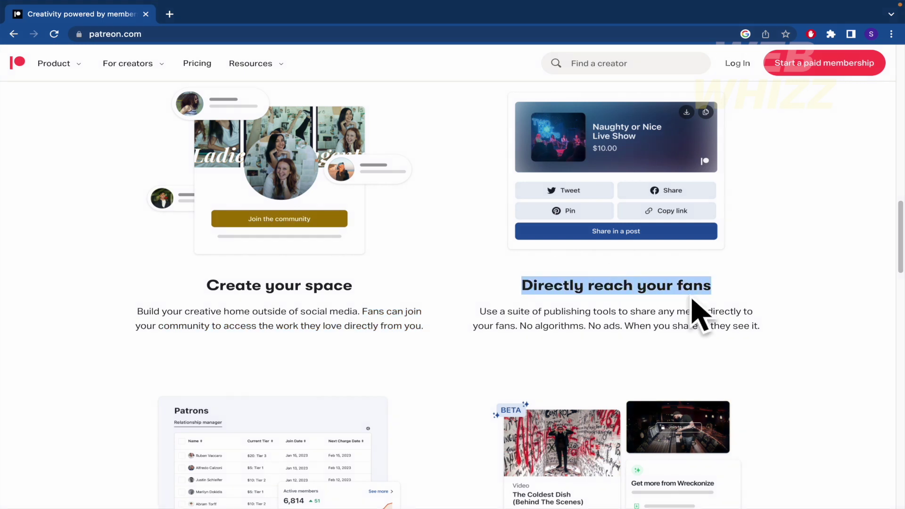
scroll(811, 297, down, 1)
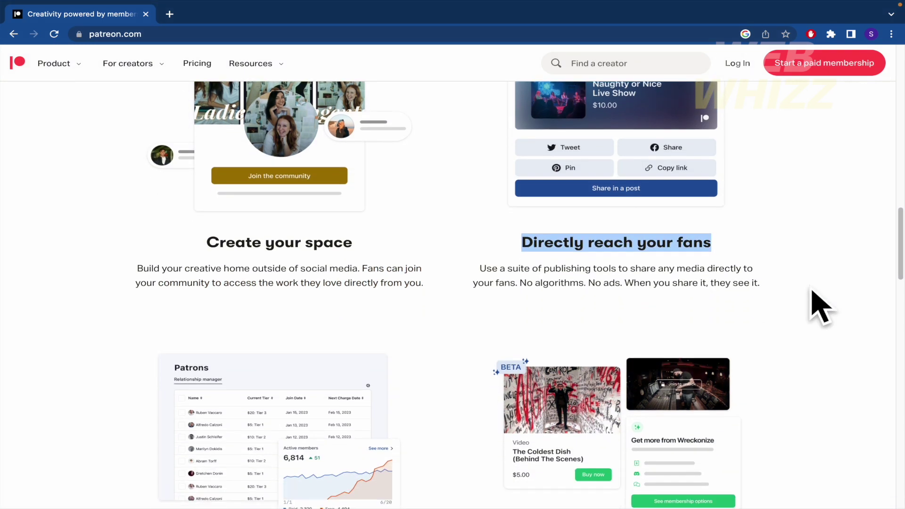
scroll(610, 208, up, 1)
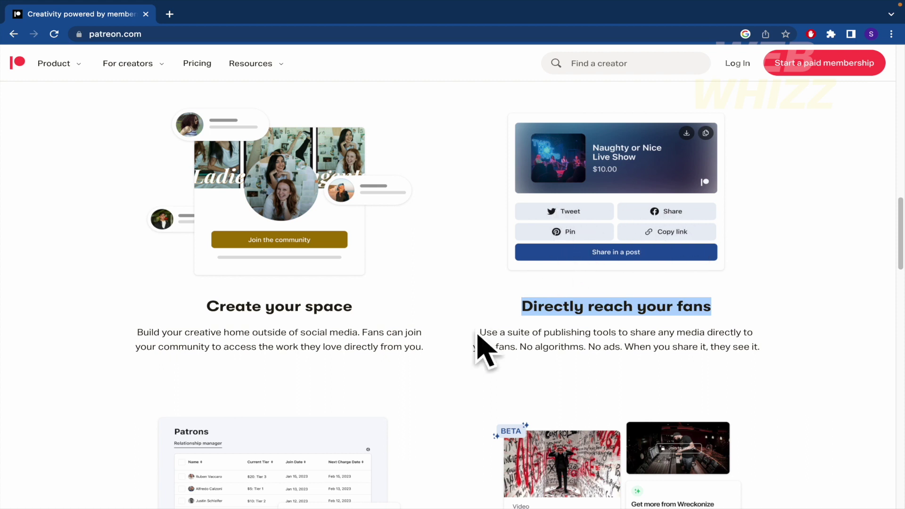
scroll(478, 336, down, 2)
scroll(479, 336, down, 5)
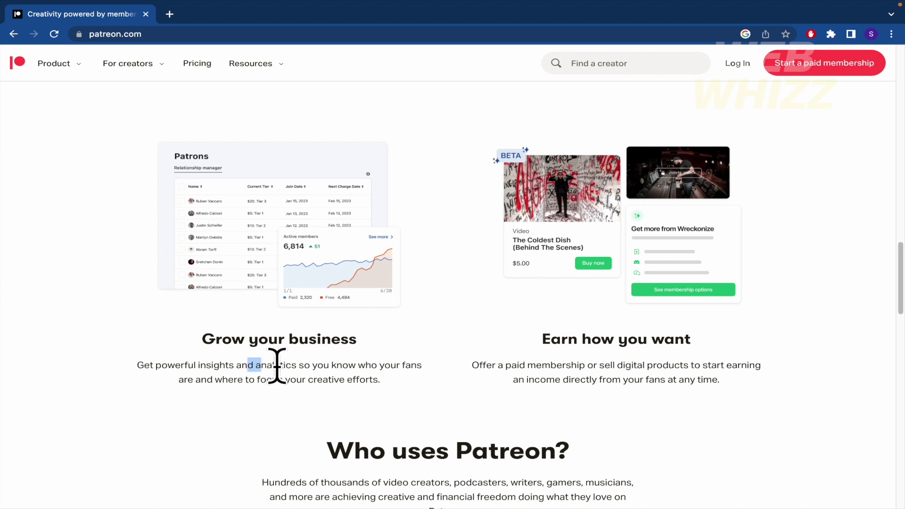
Step: Highlight the analytics sentence, the Earn how you want heading and the paid memberships paragraph
drag(277, 365, 382, 381)
click(361, 382)
click(434, 390)
drag(534, 344, 723, 347)
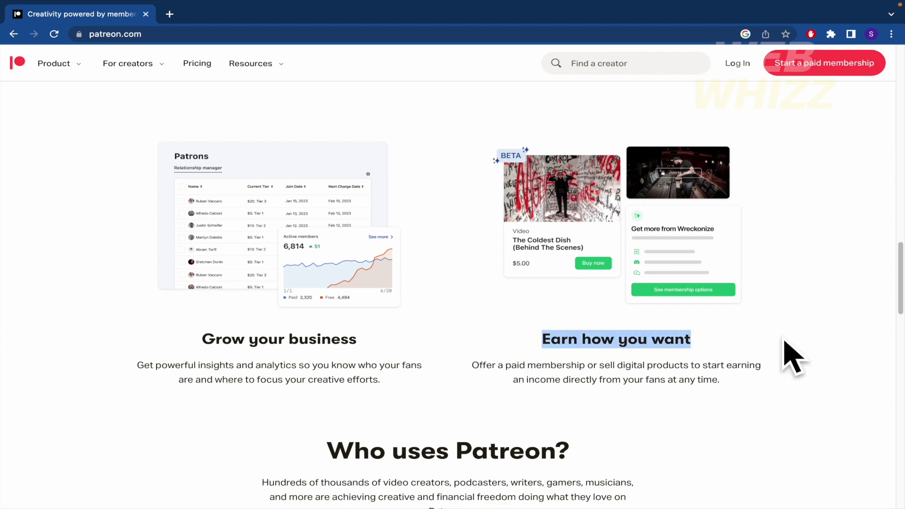
scroll(793, 357, down, 1)
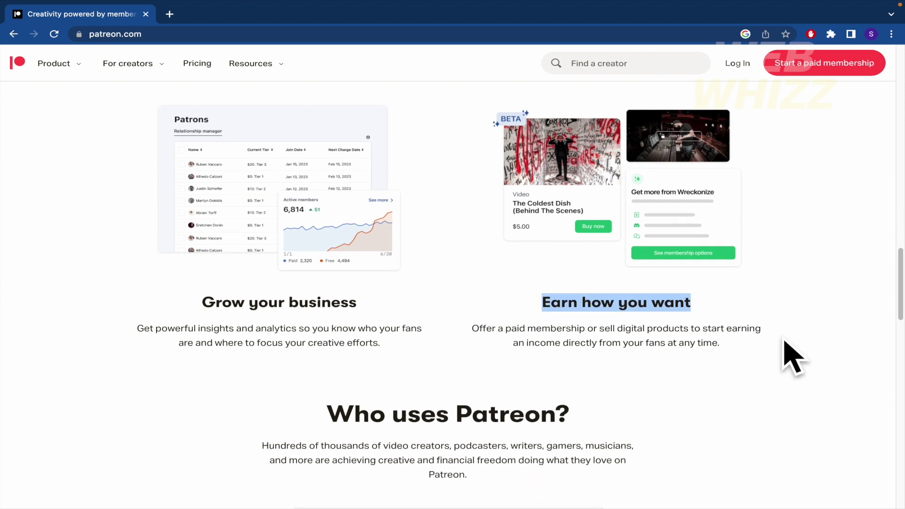
click(470, 329)
drag(470, 330, 734, 343)
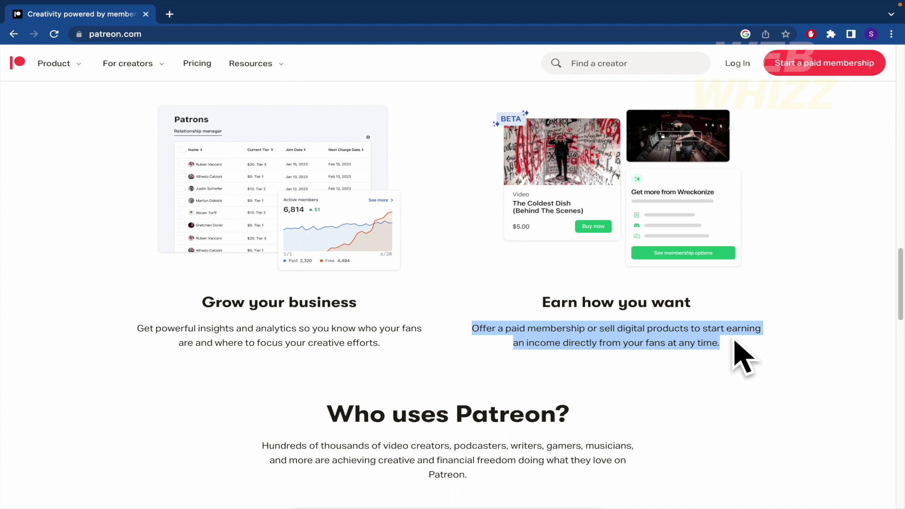
scroll(741, 358, down, 2)
Step: Cycle the Who uses Patreon? showcase through Podcasters, Visual Artists, Musicians and Other
click(747, 360)
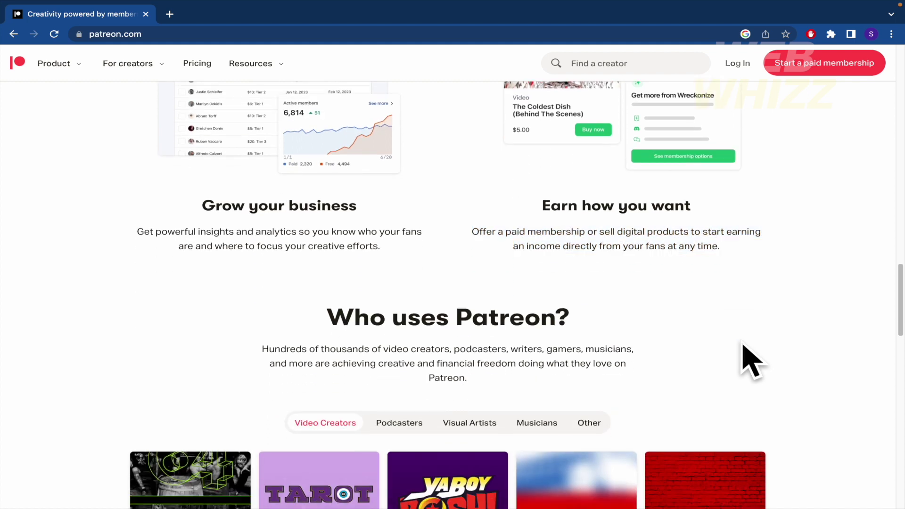
scroll(757, 367, down, 3)
scroll(797, 313, down, 2)
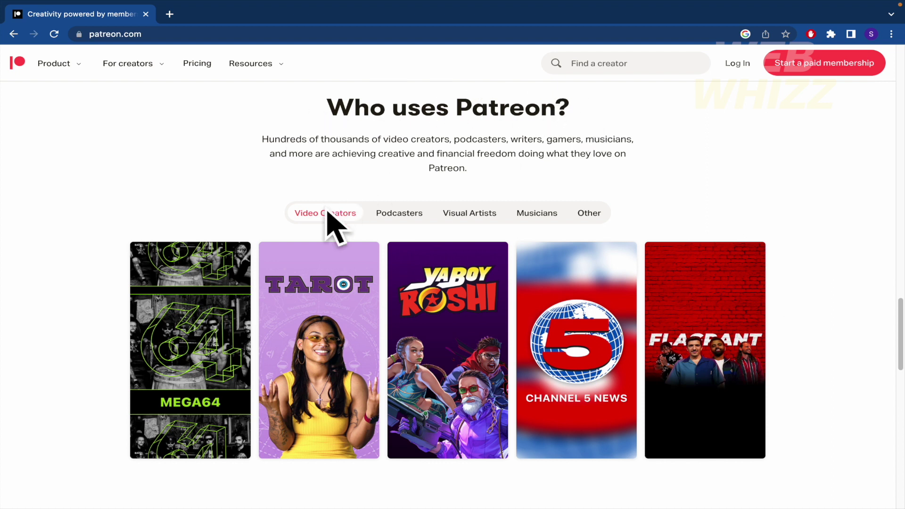
scroll(242, 212, down, 1)
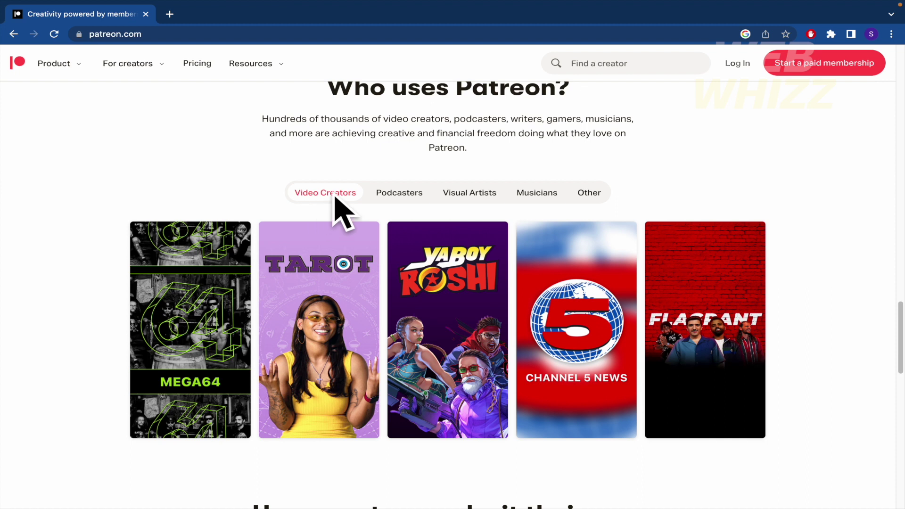
click(401, 194)
click(471, 194)
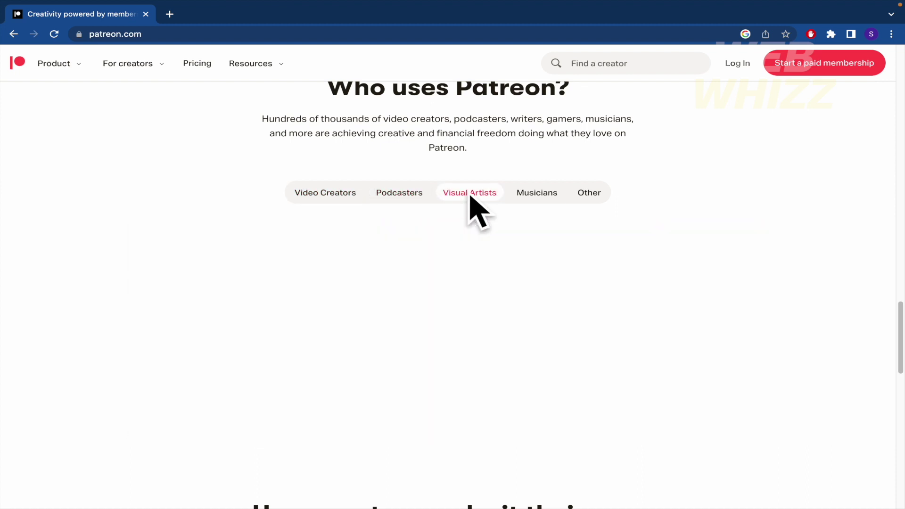
click(542, 195)
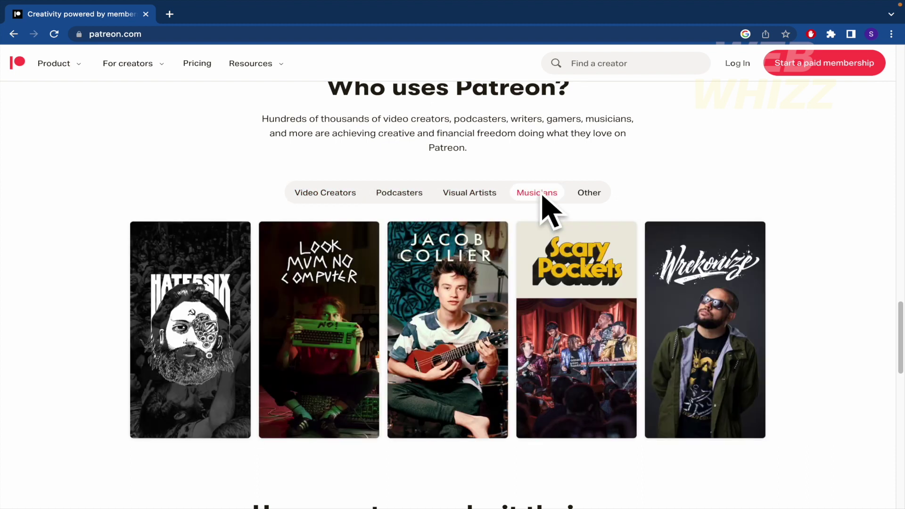
click(589, 193)
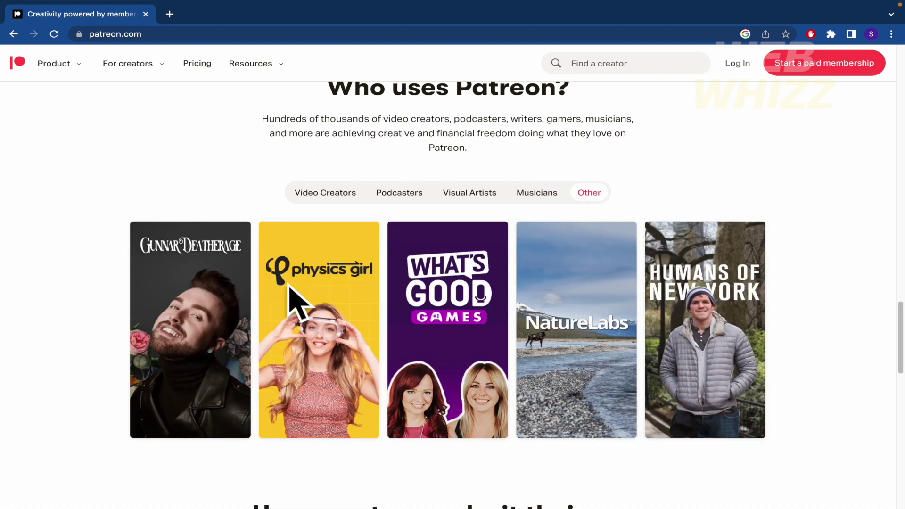
Step: Open the Ross Tran story in a new tab, close it, and continue down the home page
scroll(823, 370, down, 1)
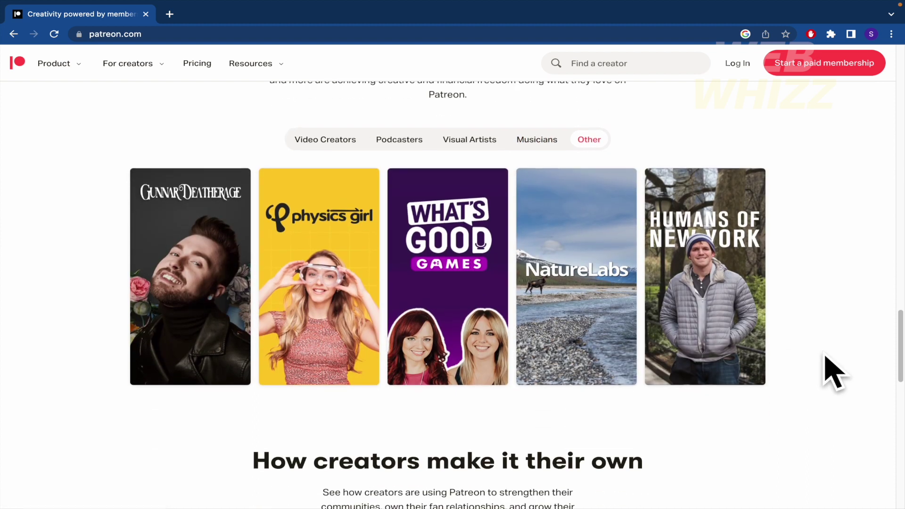
scroll(828, 374, up, 1)
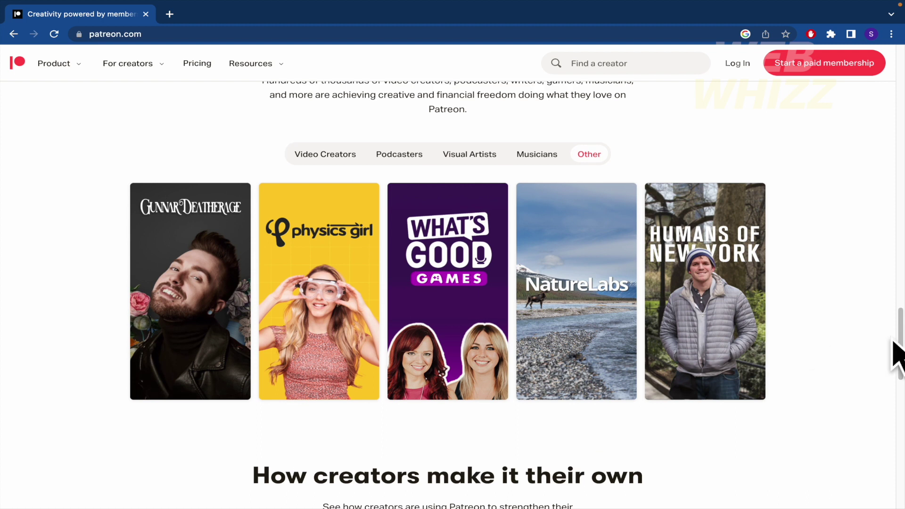
scroll(897, 355, down, 1)
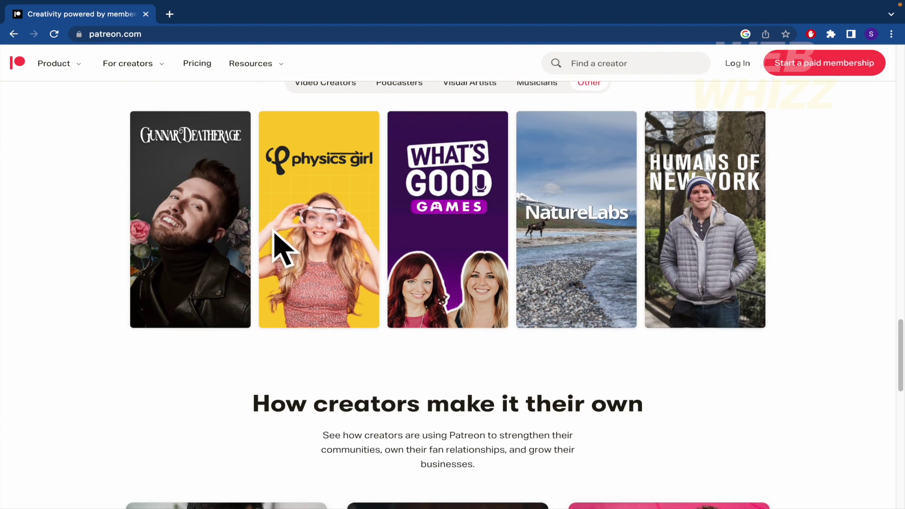
scroll(293, 283, up, 1)
scroll(448, 263, down, 3)
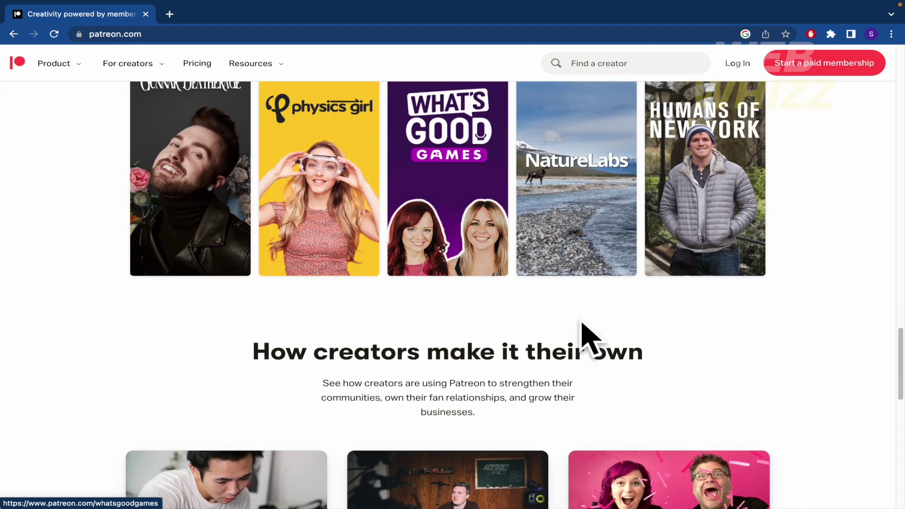
scroll(592, 340, down, 3)
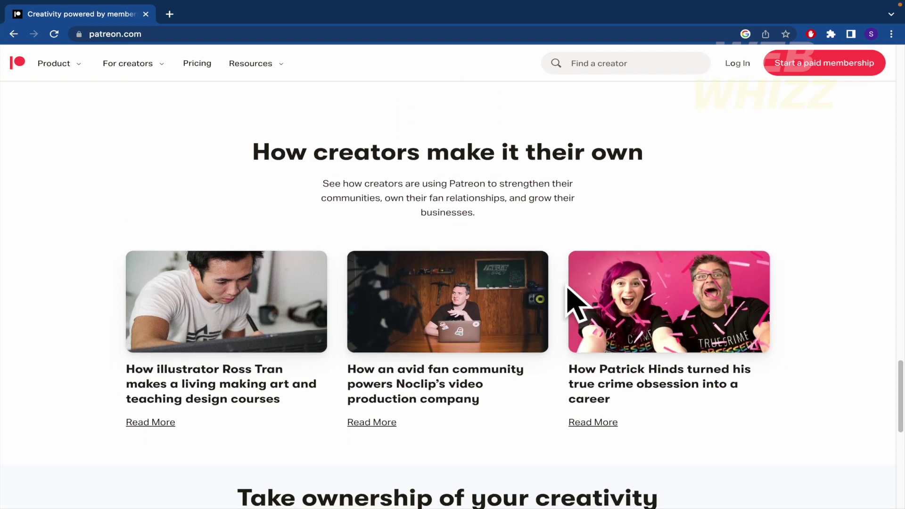
scroll(568, 297, down, 1)
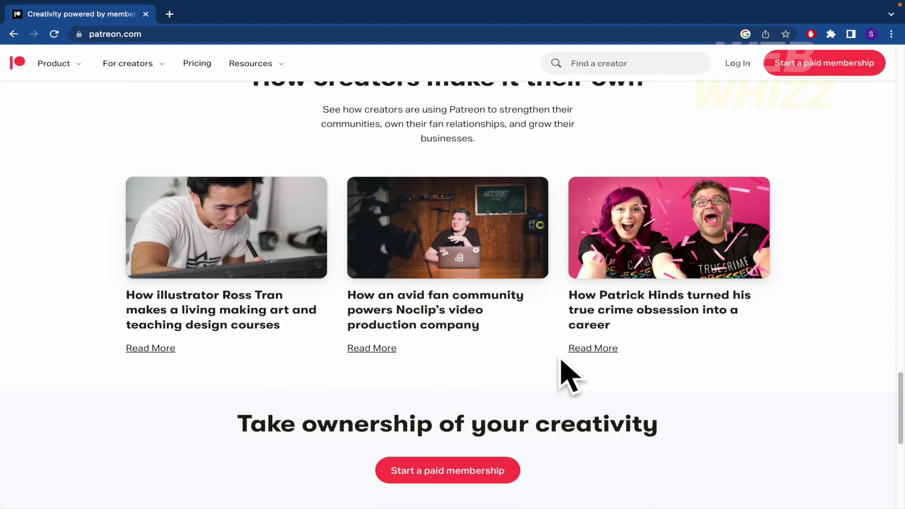
drag(101, 297, 299, 325)
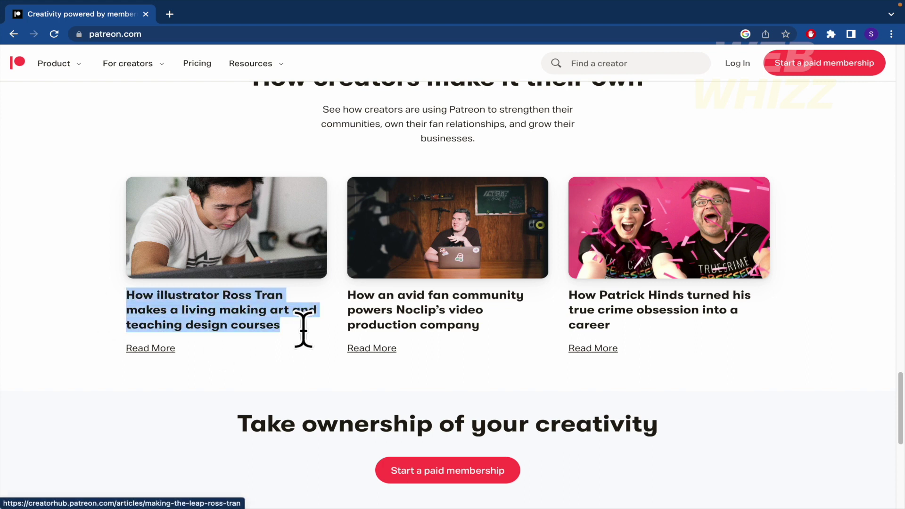
click(294, 340)
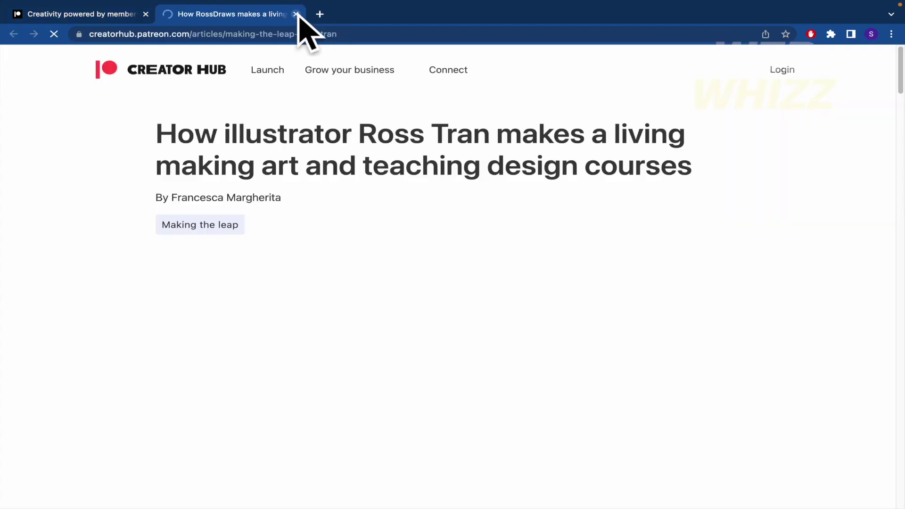
click(296, 14)
click(85, 344)
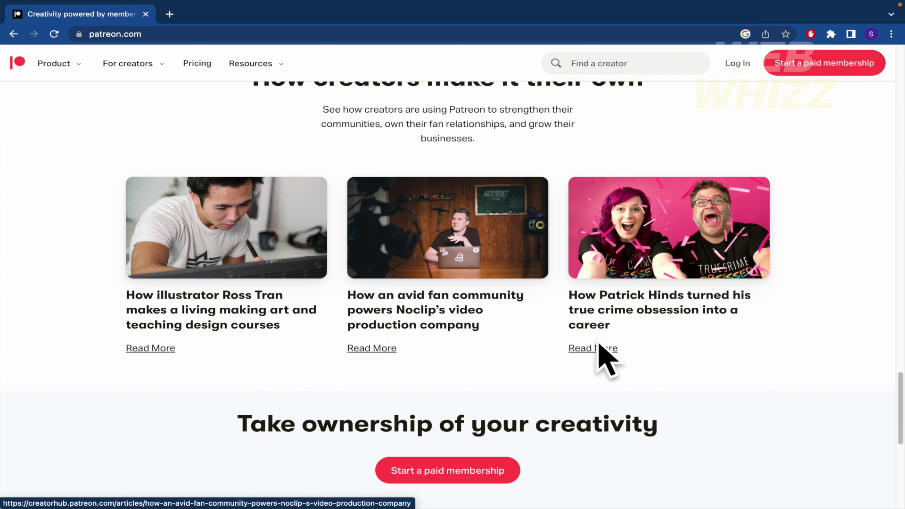
scroll(821, 361, down, 5)
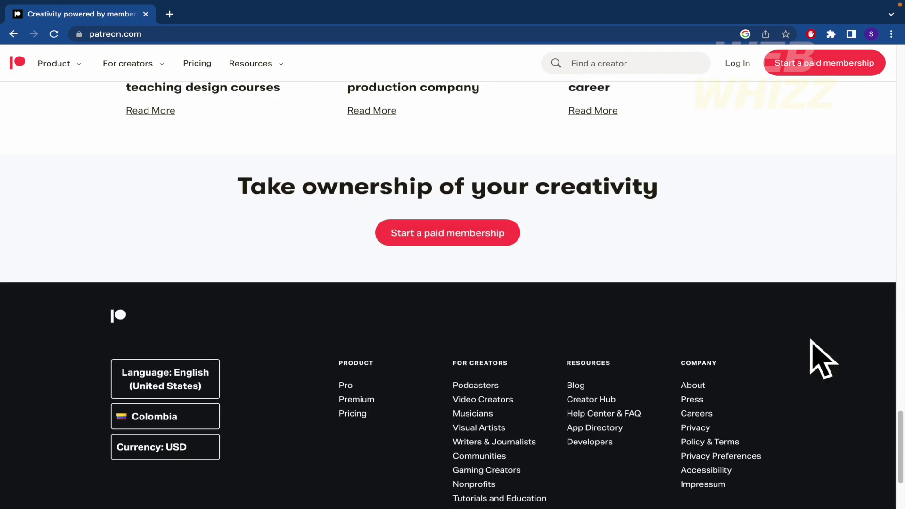
Step: Open the footer's Pricing link in a new background tab
scroll(821, 360, down, 3)
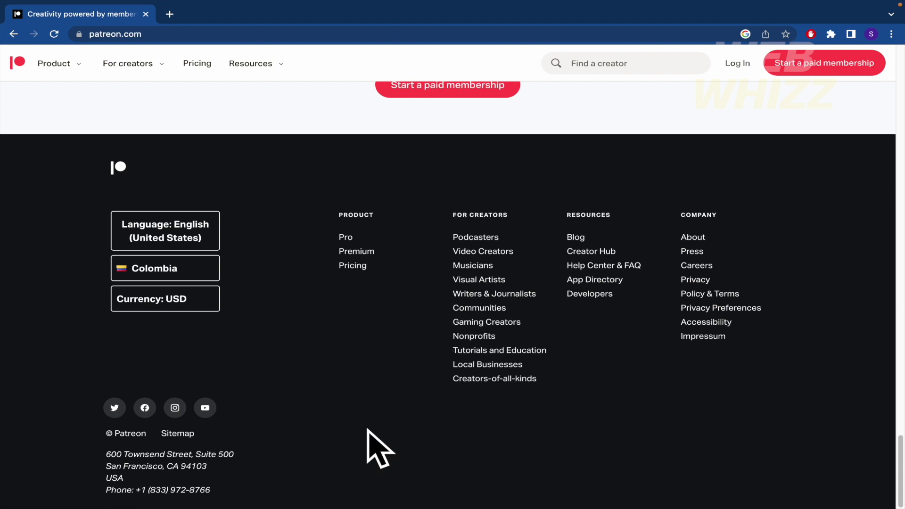
key(Home)
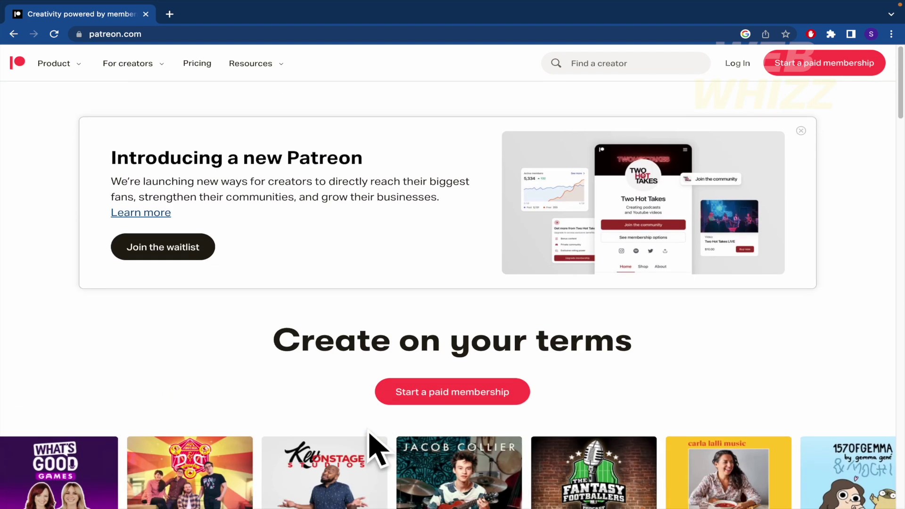
key(End)
scroll(367, 430, up, 1)
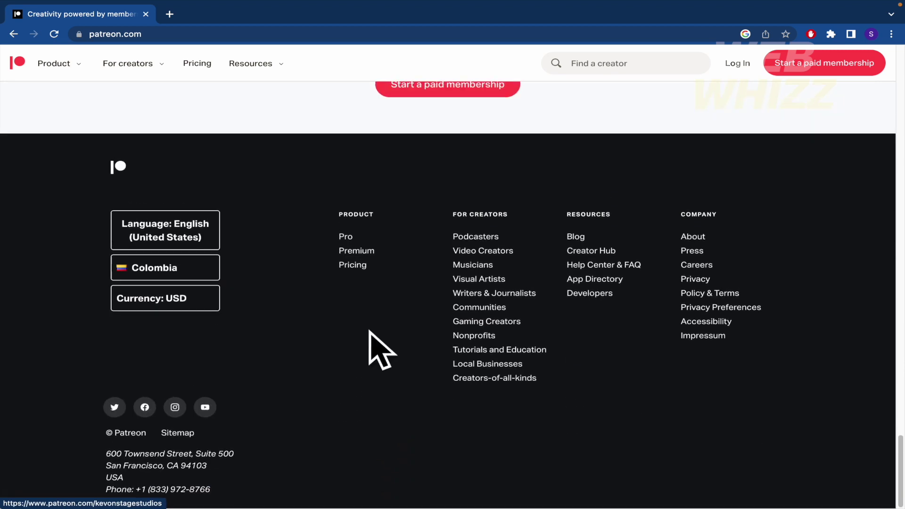
middle_click(356, 267)
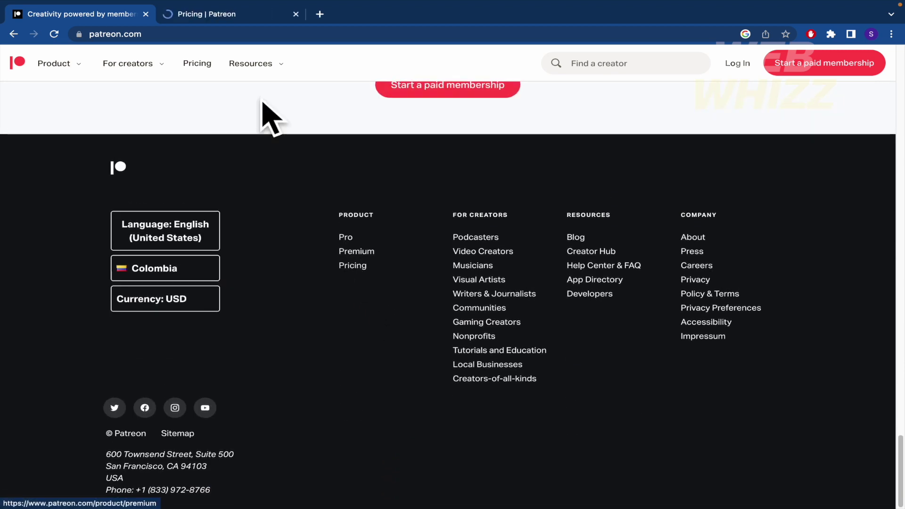
Step: Switch to the Pricing page and highlight its introductory paragraph and the word 'earning'
mouse_move(251, 63)
scroll(245, 170, up, 10)
scroll(245, 174, up, 5)
click(229, 14)
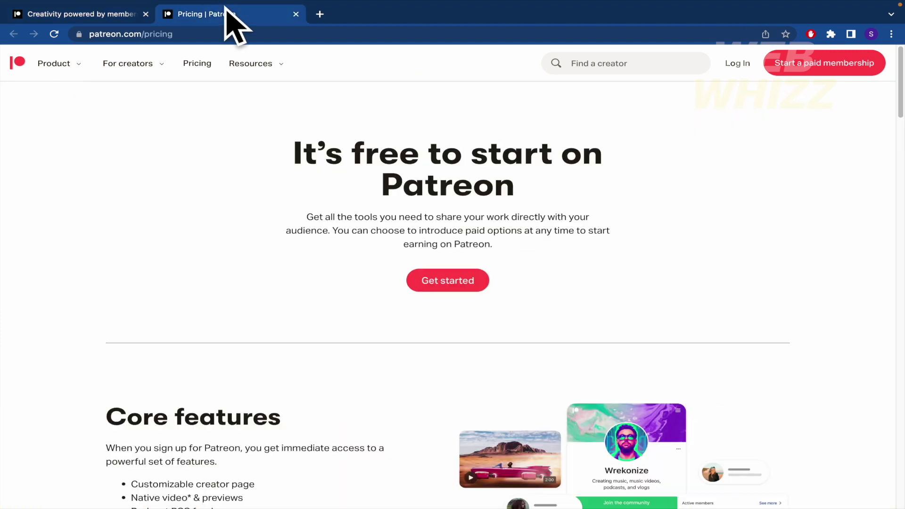
scroll(299, 275, down, 1)
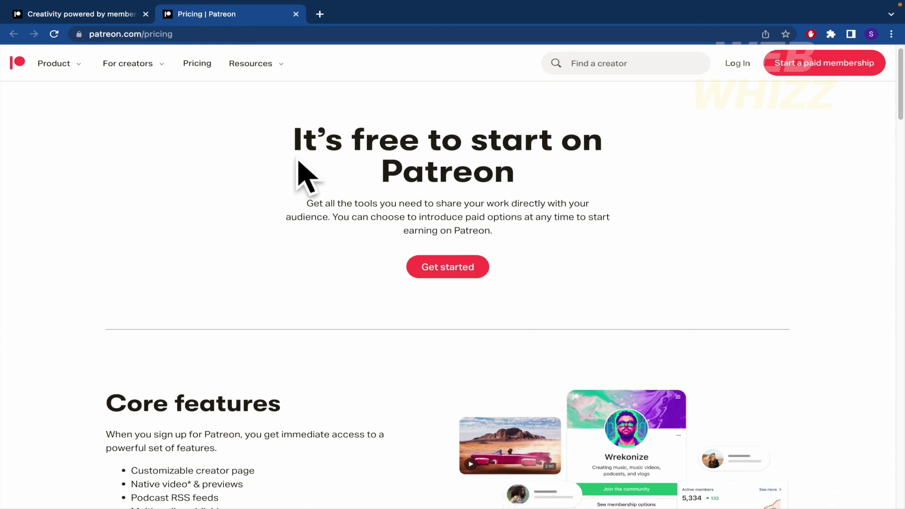
drag(291, 136, 627, 194)
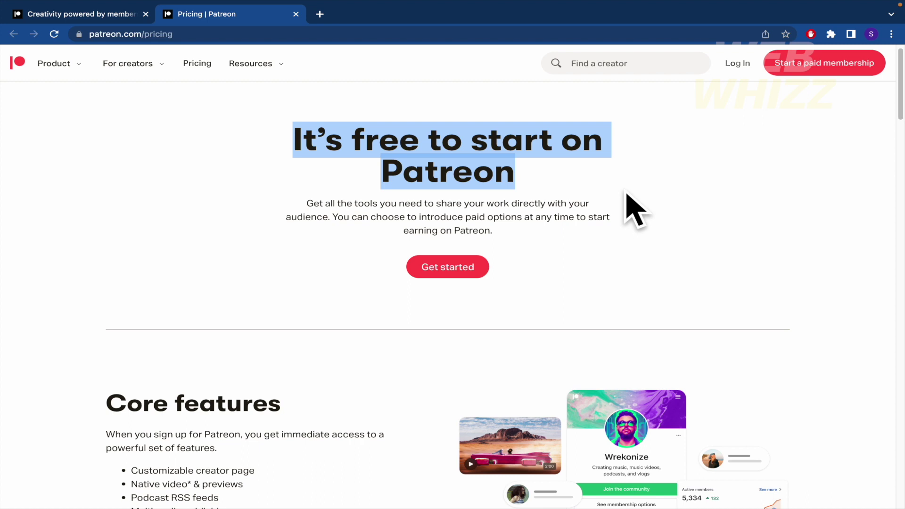
drag(306, 204, 536, 238)
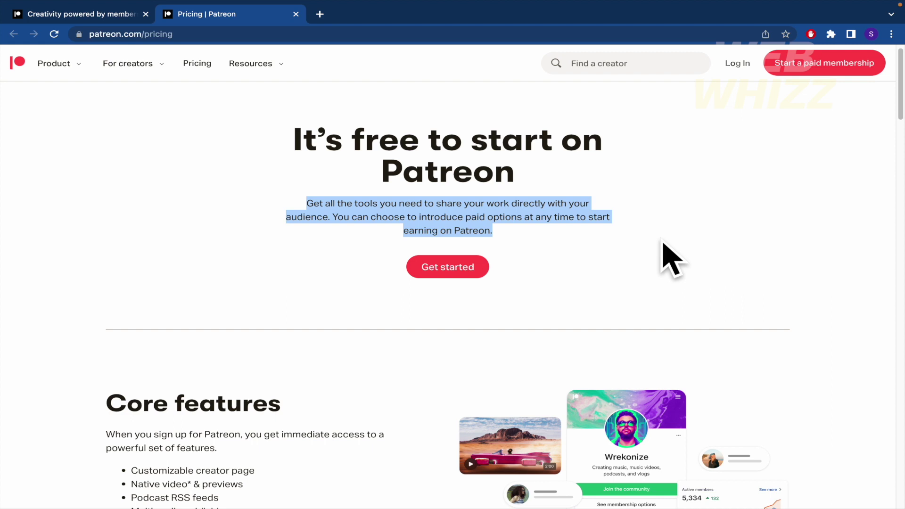
scroll(669, 260, down, 1)
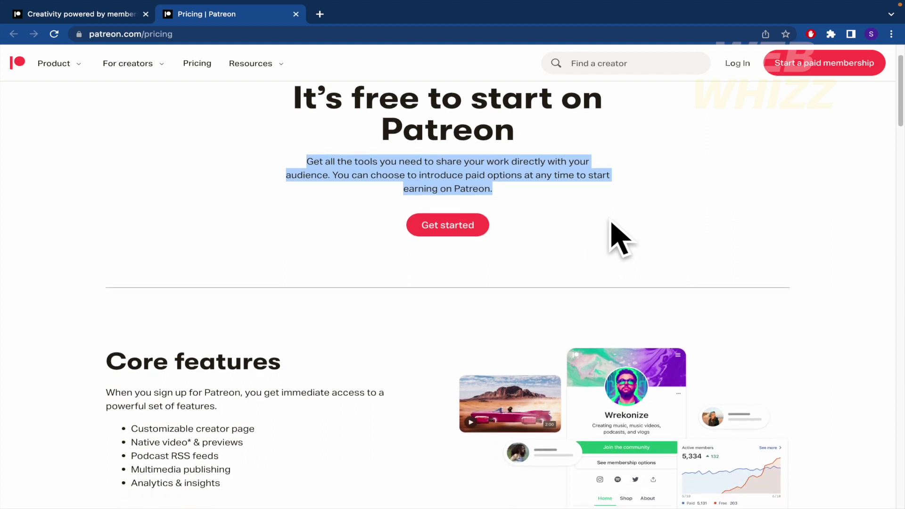
click(562, 185)
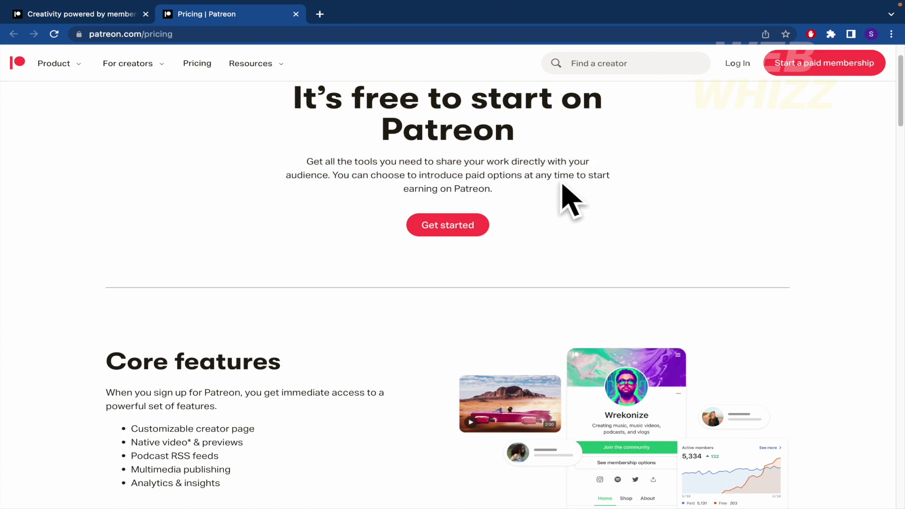
drag(403, 189, 438, 188)
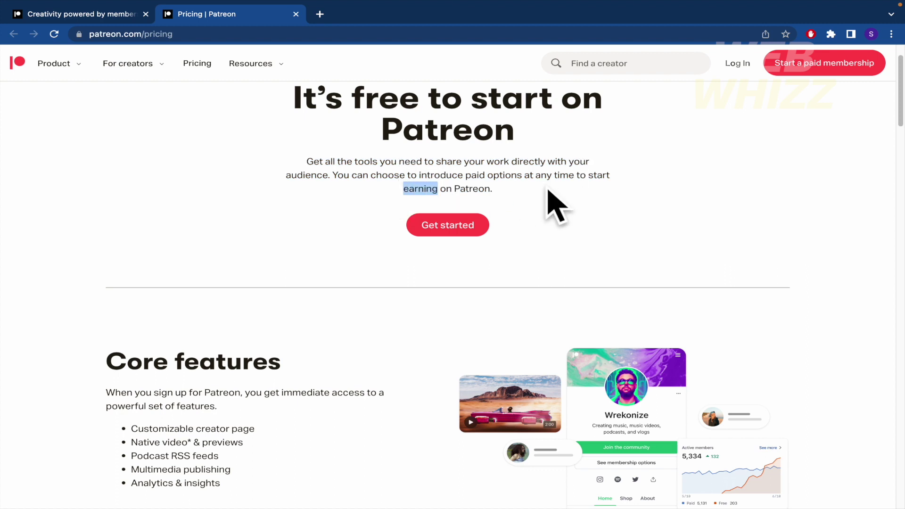
Step: Highlight the Pro plan's seven features and the Premium plan's Merch for Membership and Team Accounts
scroll(538, 247, down, 6)
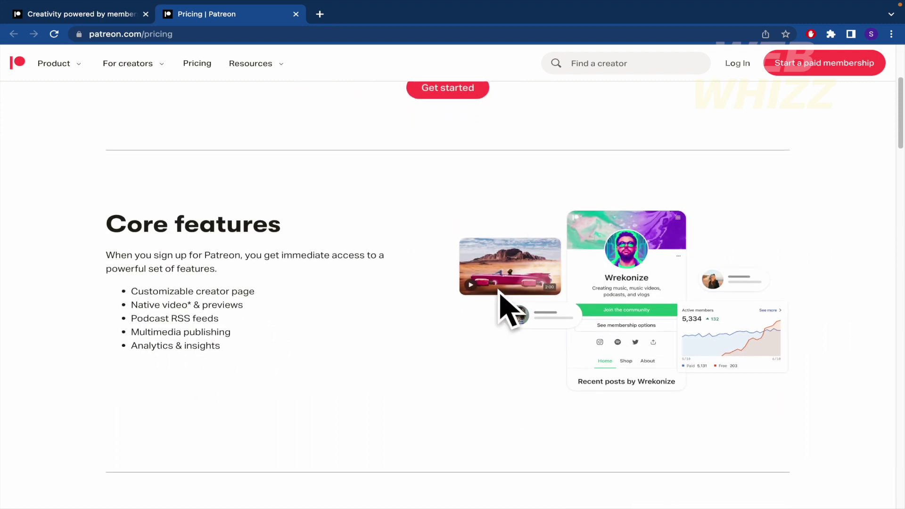
scroll(484, 342, down, 5)
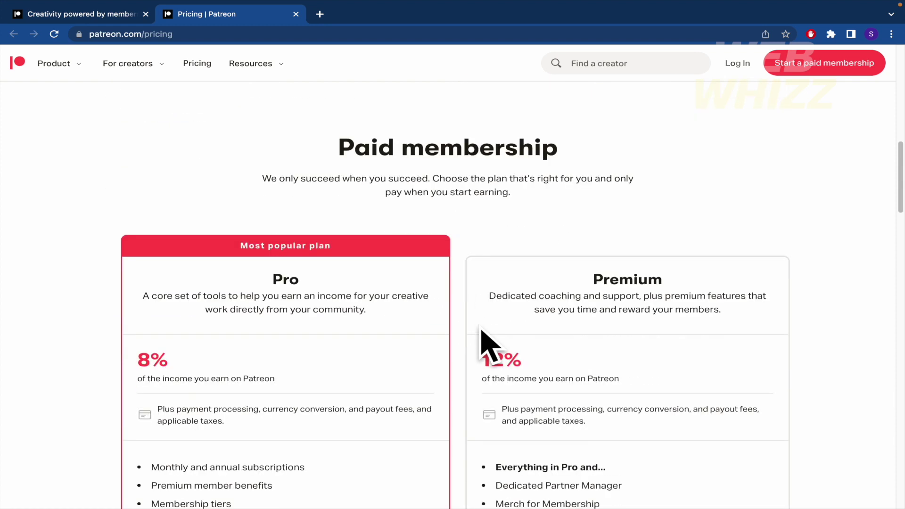
scroll(467, 285, down, 5)
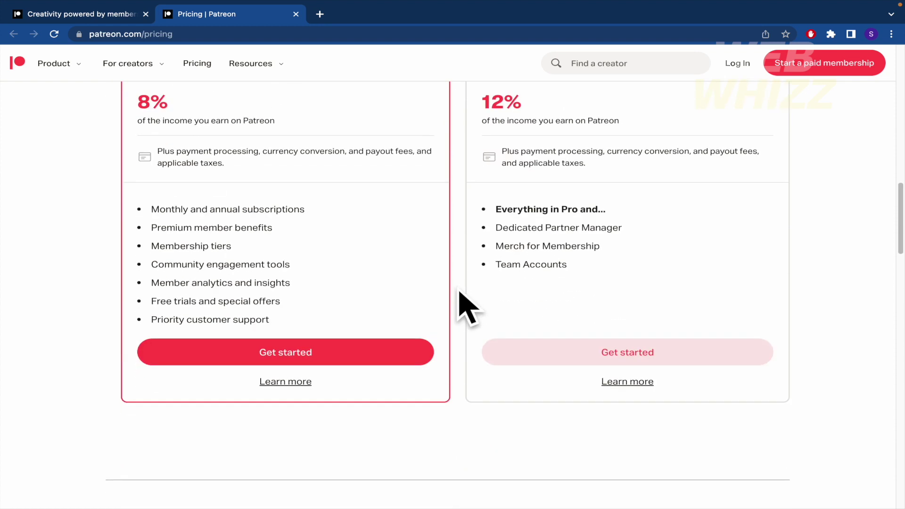
scroll(467, 307, up, 2)
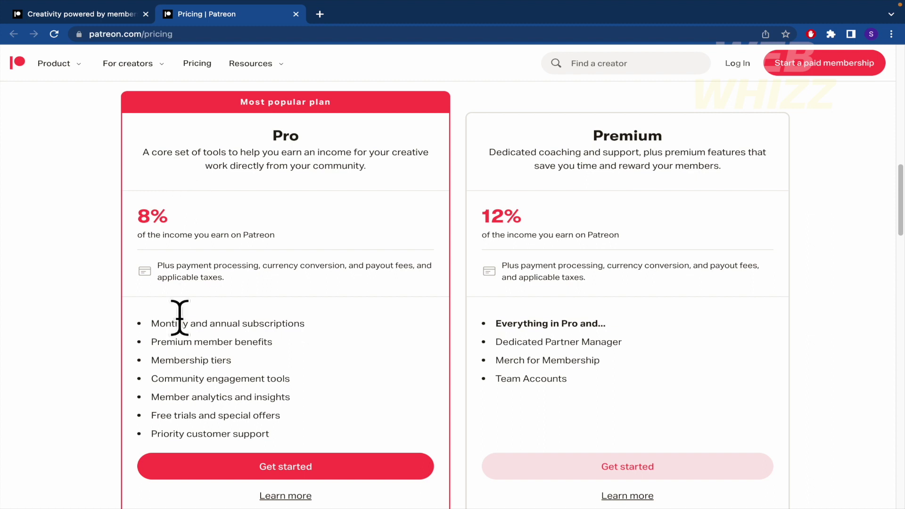
drag(151, 325, 320, 416)
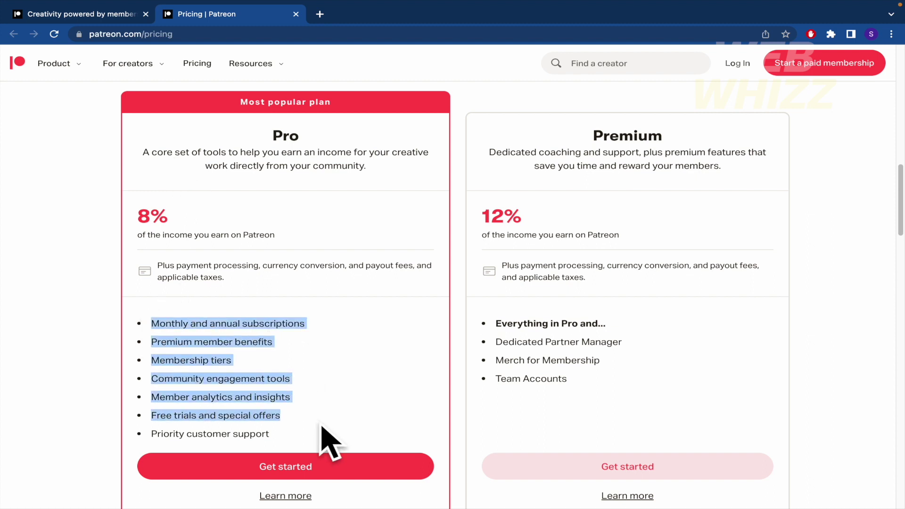
drag(295, 429, 152, 329)
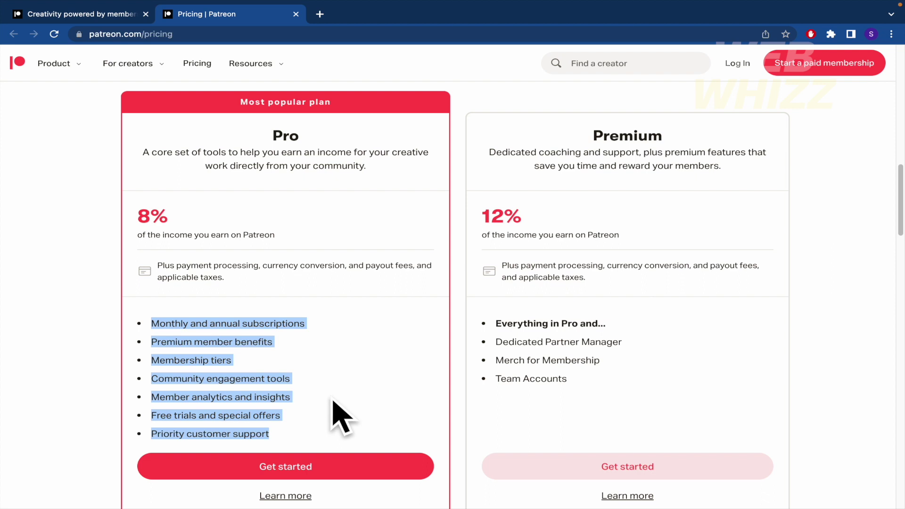
drag(151, 415, 92, 412)
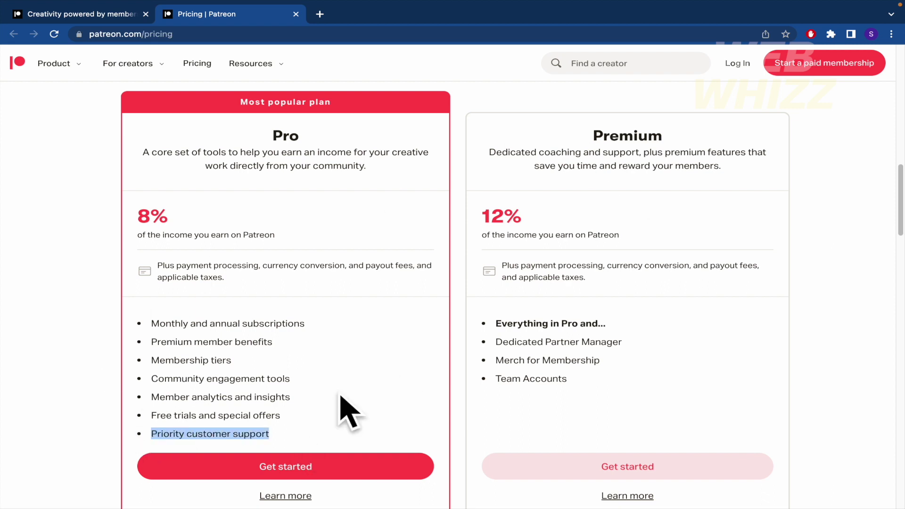
drag(600, 361, 504, 343)
click(584, 373)
drag(582, 389, 503, 359)
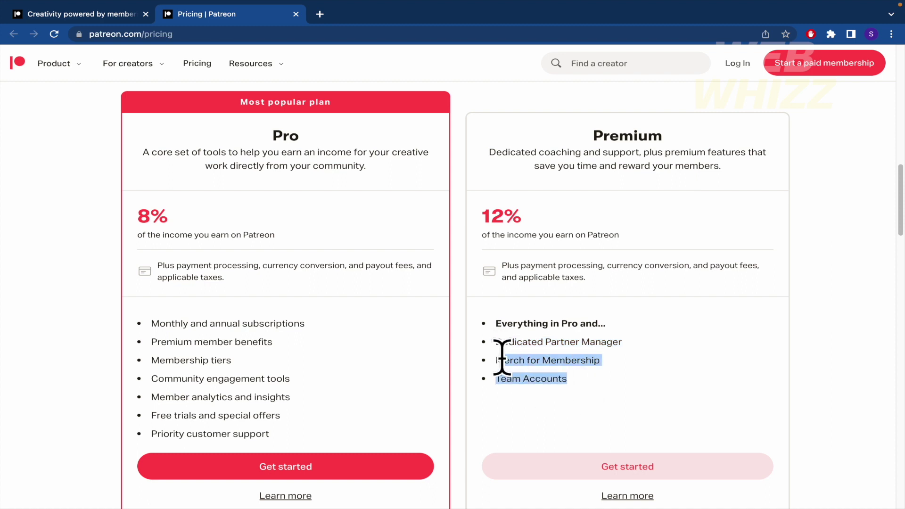
click(603, 378)
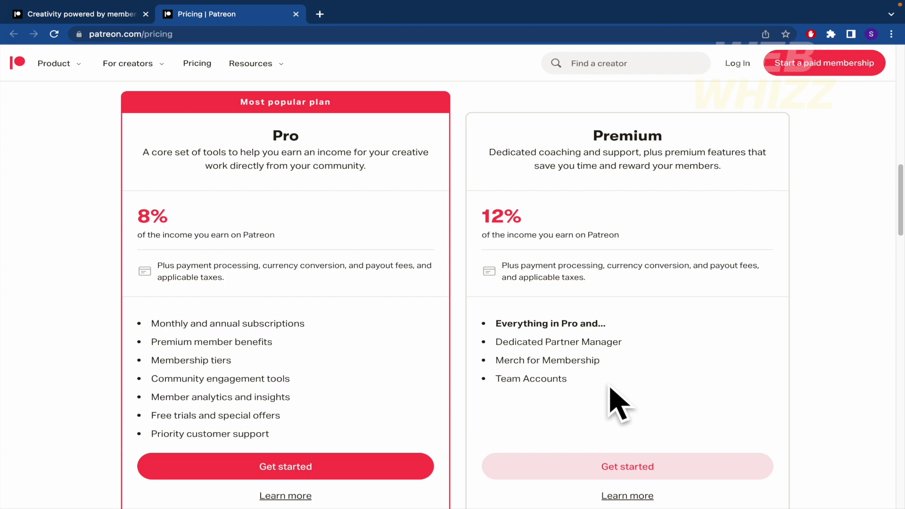
scroll(618, 404, down, 1)
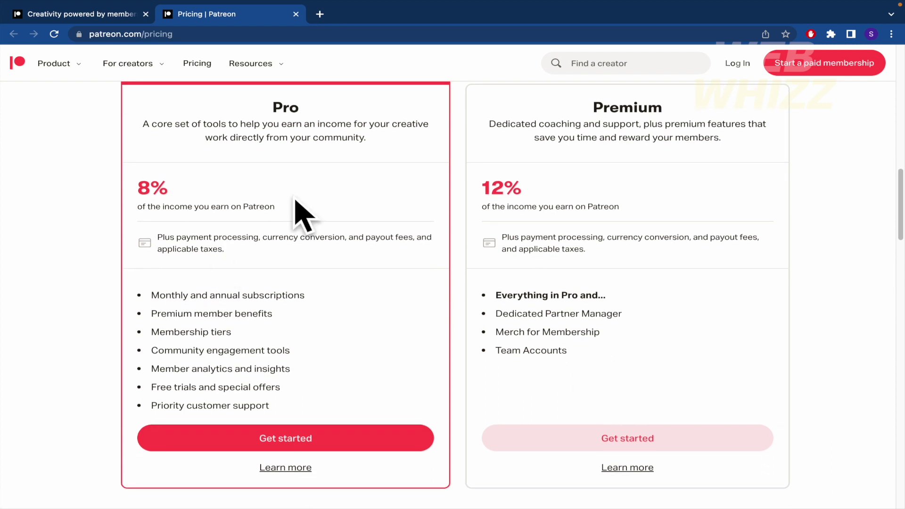
Step: Open the Pro plan's Learn more page in a new tab, skim it, and return to the home tab
click(299, 466)
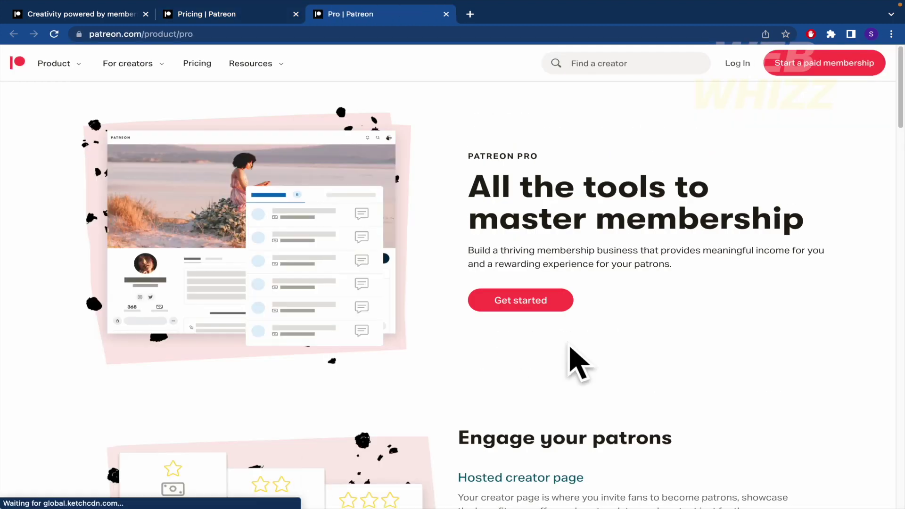
scroll(613, 384, down, 3)
scroll(618, 384, down, 9)
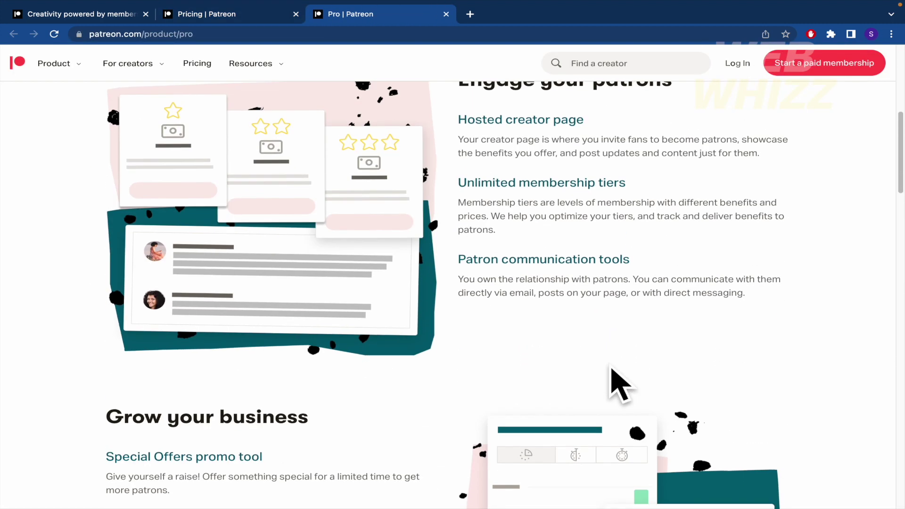
scroll(617, 385, down, 17)
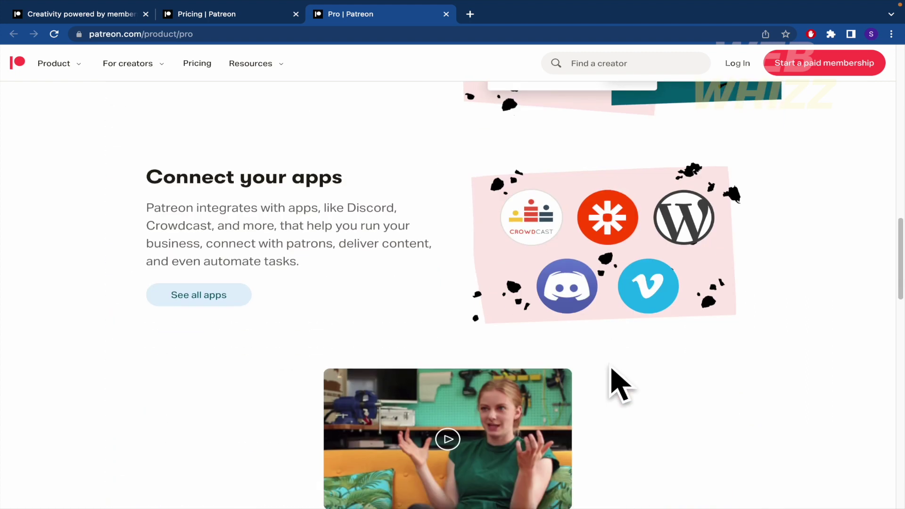
scroll(612, 373, down, 15)
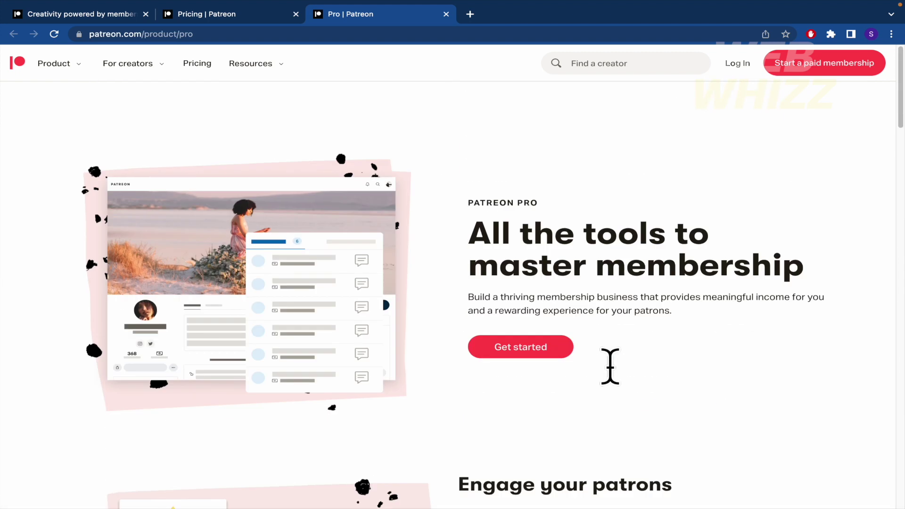
scroll(606, 366, down, 2)
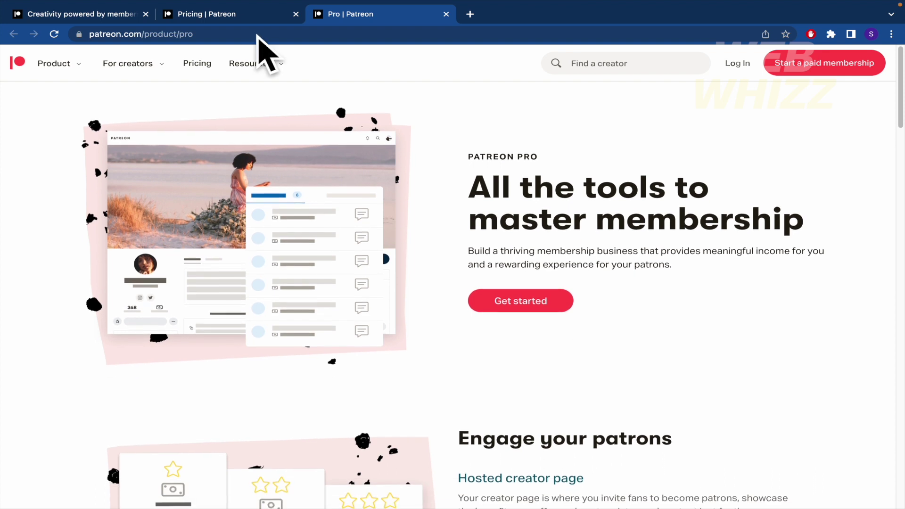
click(242, 15)
scroll(325, 233, up, 15)
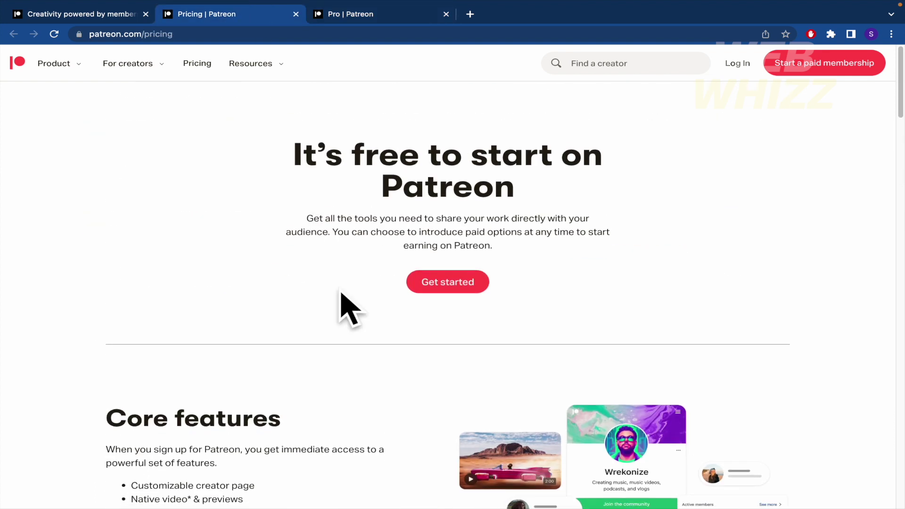
click(140, 6)
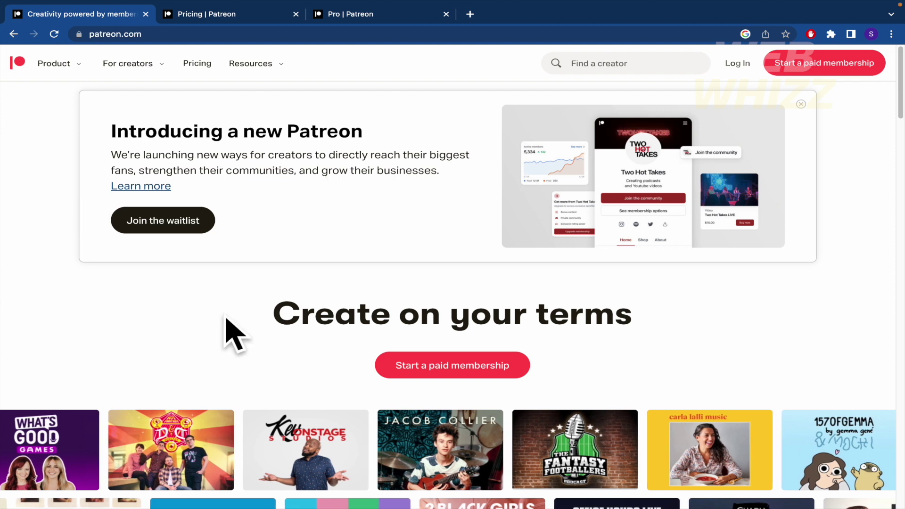
Step: Sign in to Patreon with Continue with Google, choosing the account and confirming
click(739, 65)
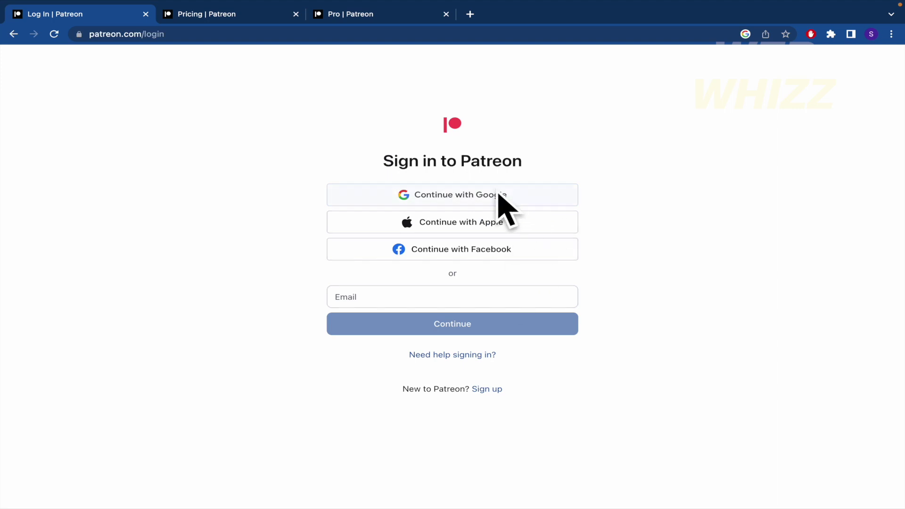
click(461, 198)
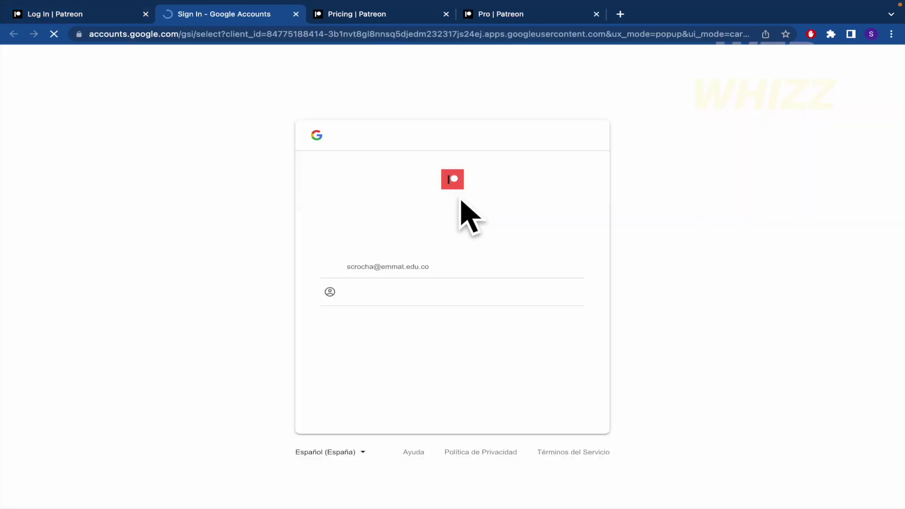
click(423, 266)
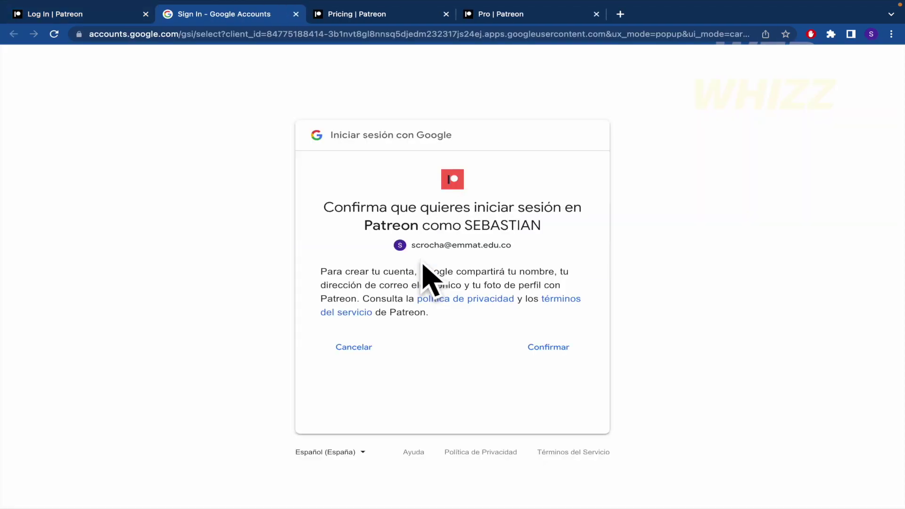
click(552, 352)
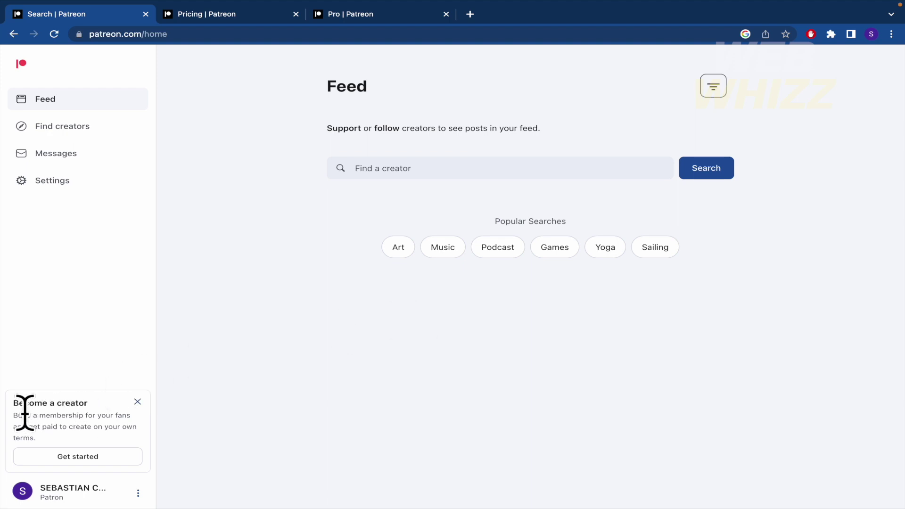
Step: Start a new creator page and enter WEB WHIZZ as the page name
drag(16, 410, 54, 420)
click(48, 430)
click(92, 452)
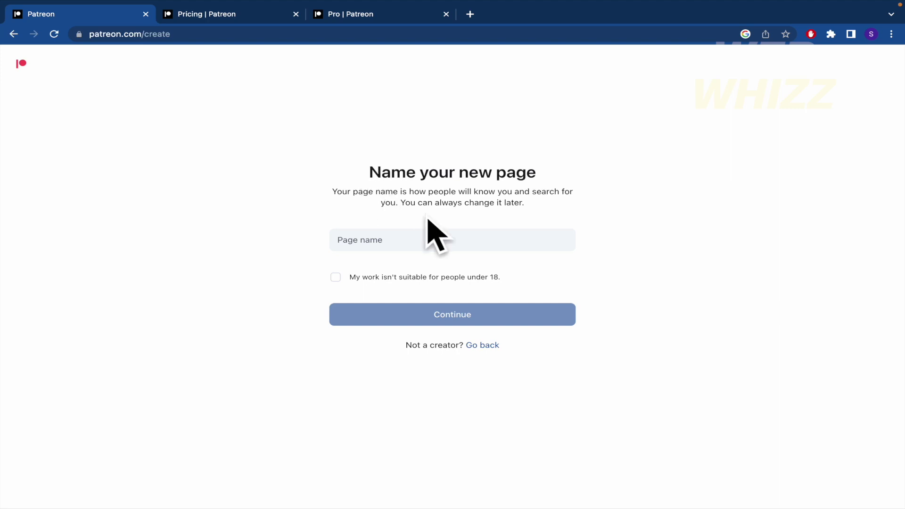
click(448, 235)
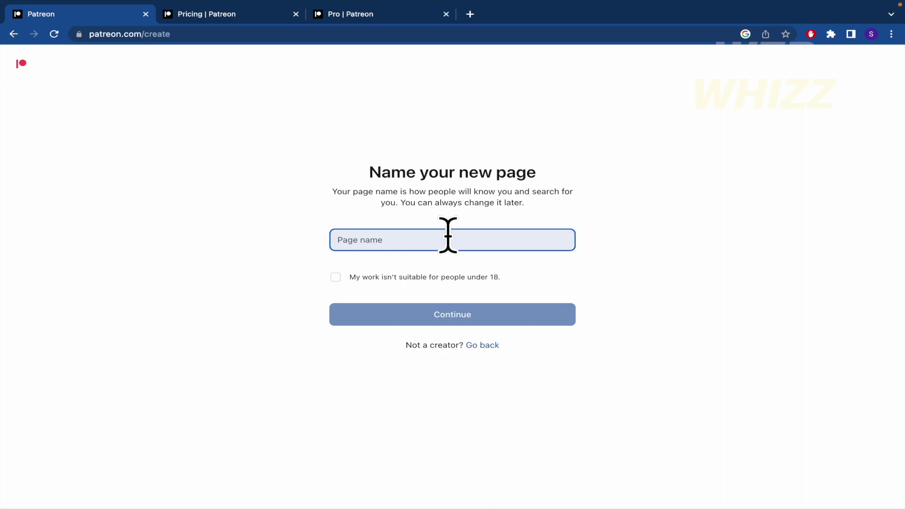
text(WEB WHIZZ)
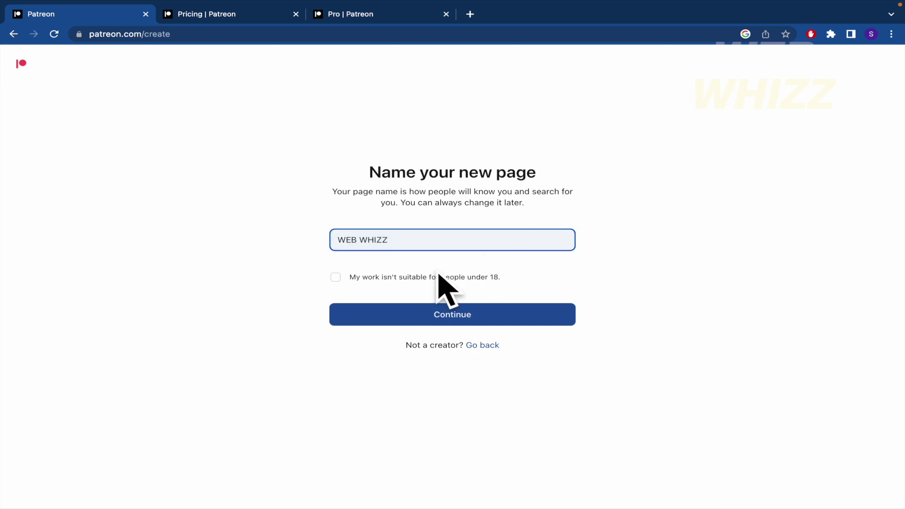
click(294, 304)
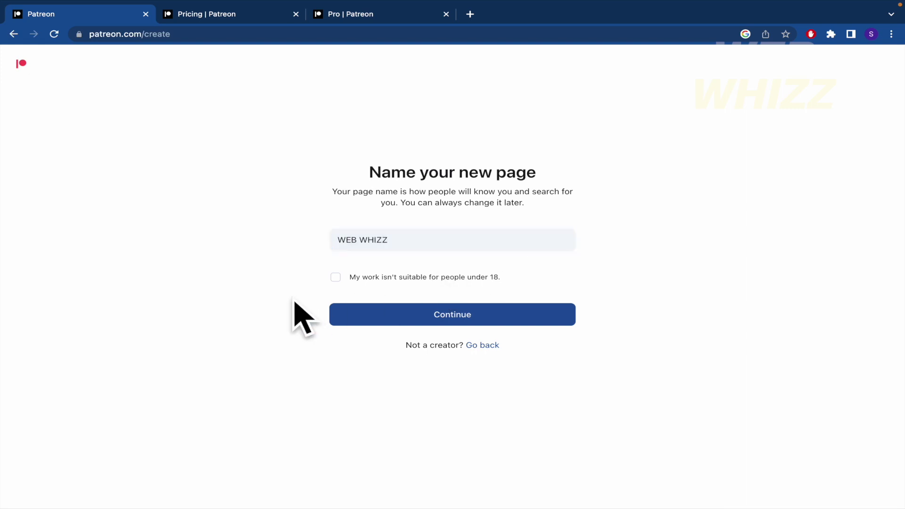
Step: Leave the 18+ content box unchecked and continue to the social accounts step
click(336, 278)
click(336, 281)
click(335, 278)
click(336, 277)
click(336, 278)
click(336, 278)
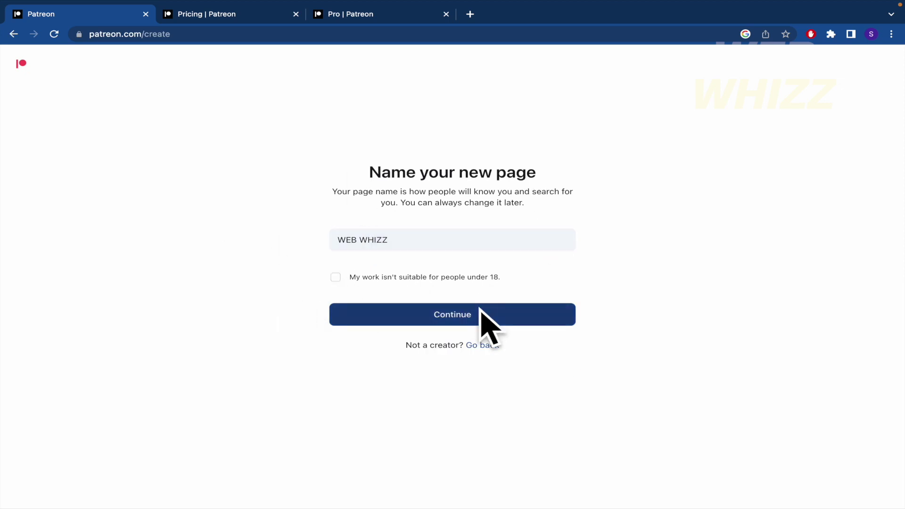
click(452, 312)
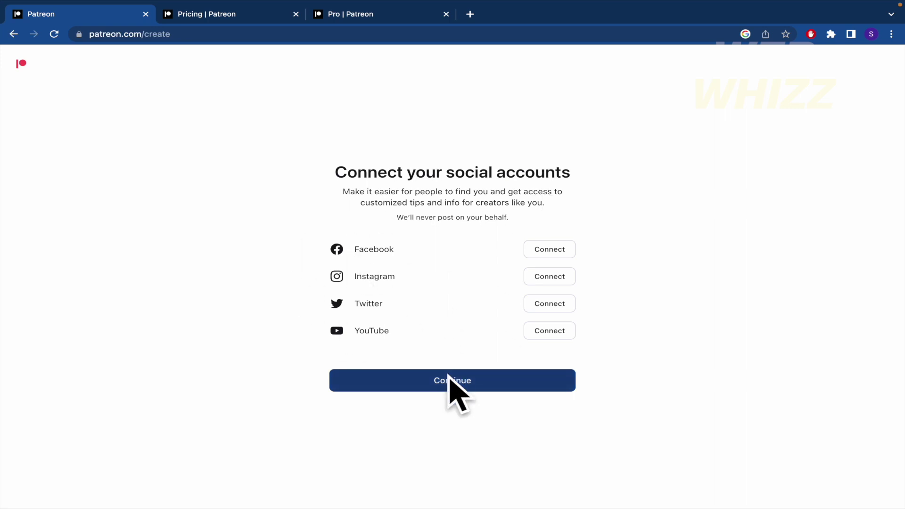
Step: Continue past social account linking without connecting any, then dismiss the welcome message
drag(324, 327, 446, 333)
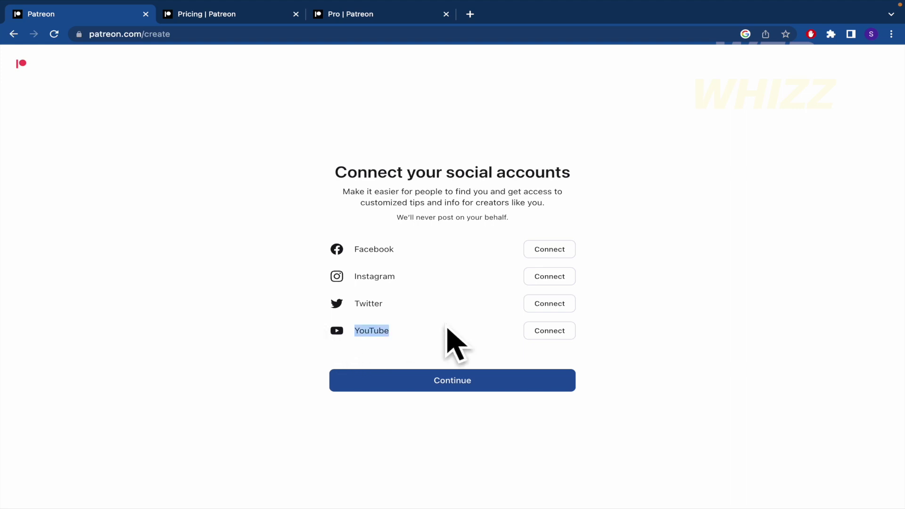
click(465, 379)
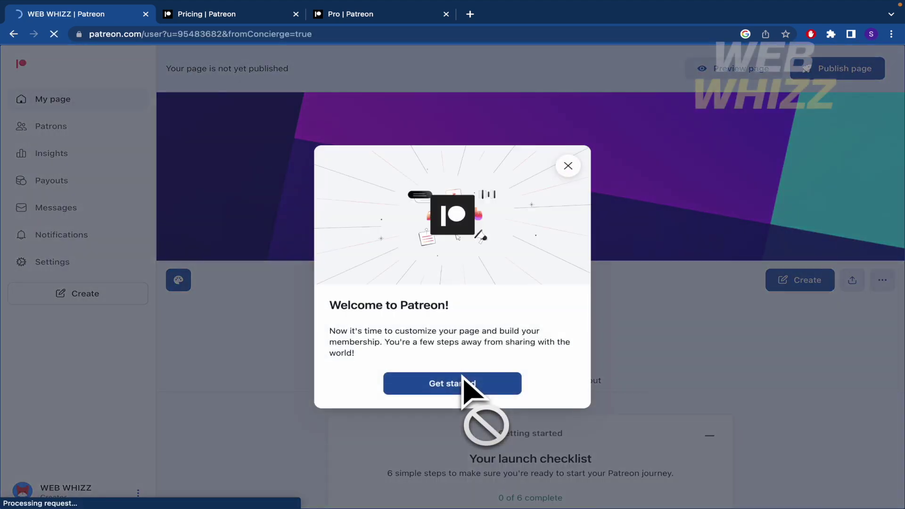
click(457, 386)
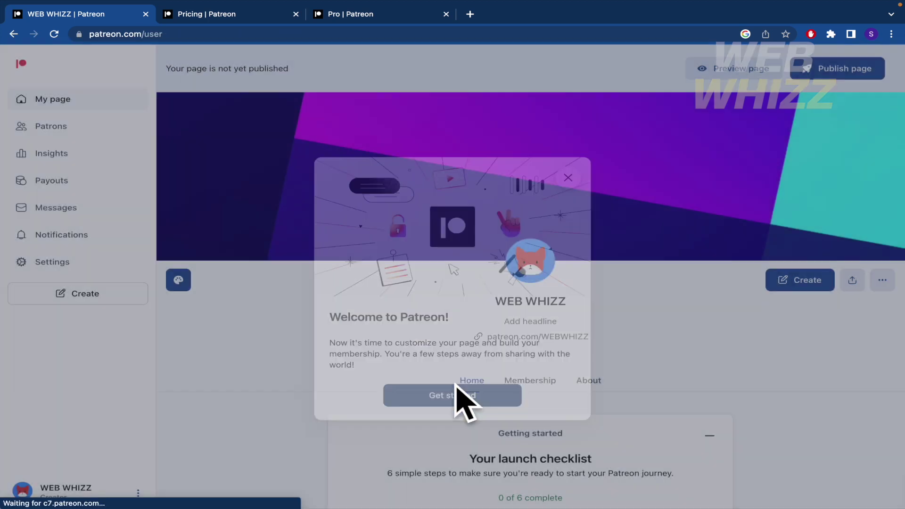
Step: Scroll through the WEB WHIZZ page's six-step launch checklist, still at 0 of 6
scroll(602, 400, down, 5)
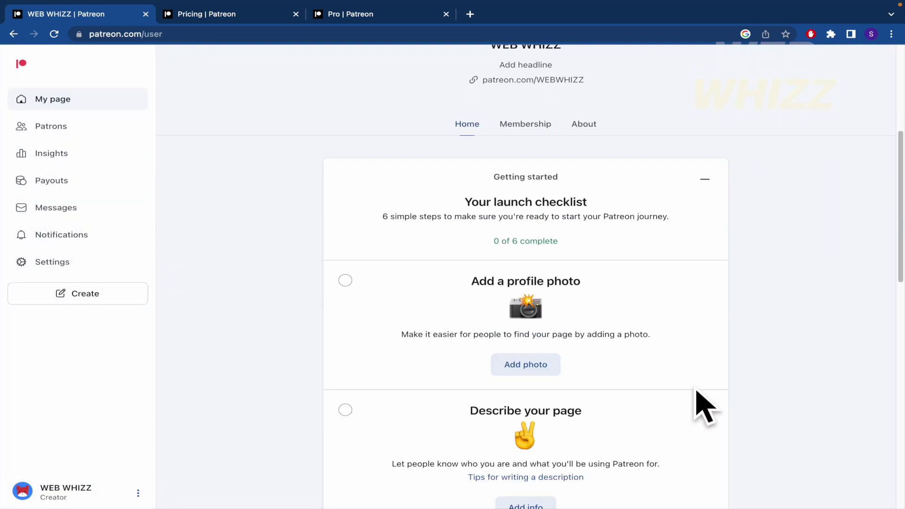
scroll(790, 377, down, 2)
scroll(782, 377, up, 3)
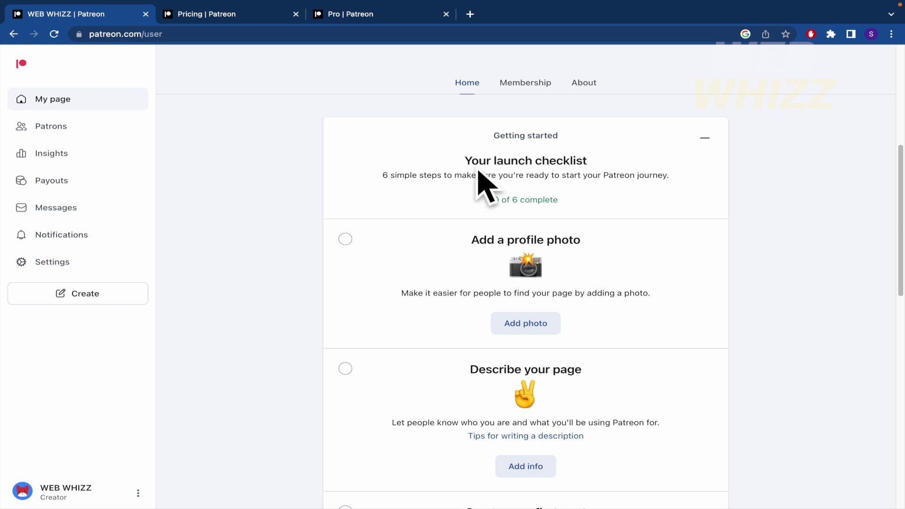
scroll(737, 242, down, 9)
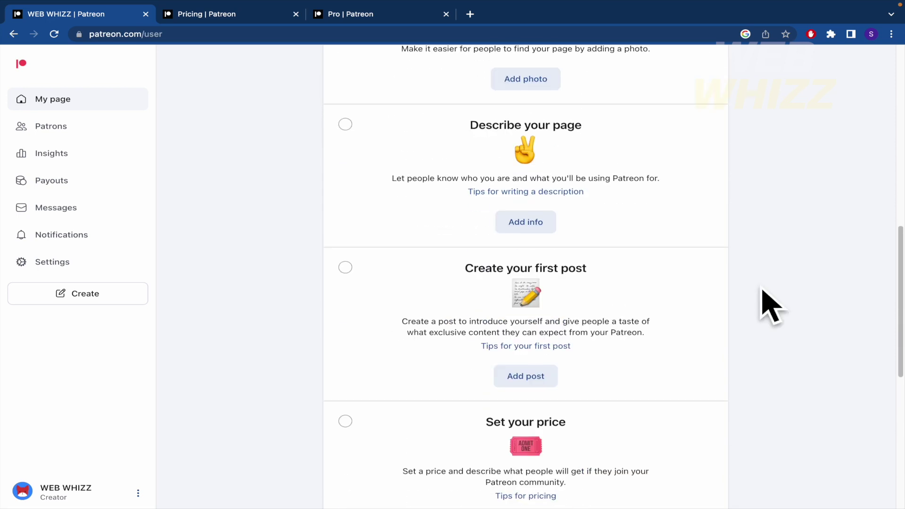
scroll(771, 306, down, 4)
scroll(771, 306, up, 15)
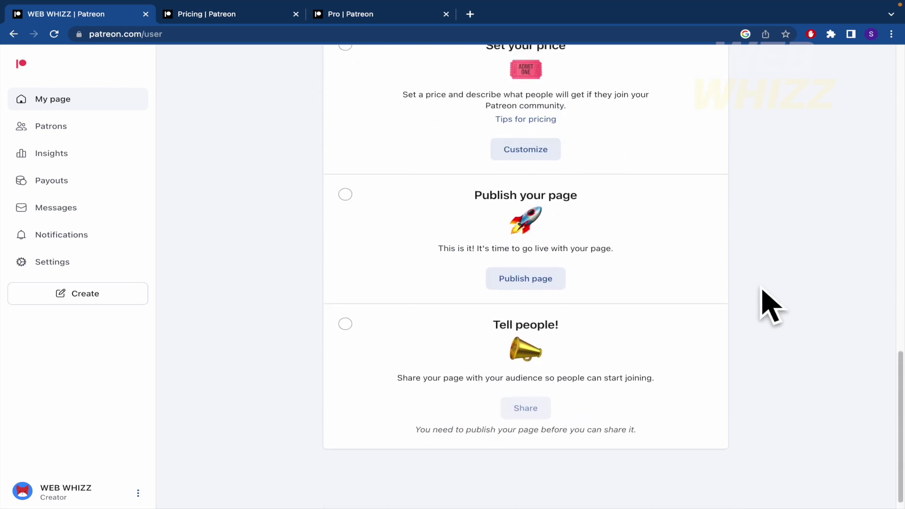
scroll(754, 377, down, 10)
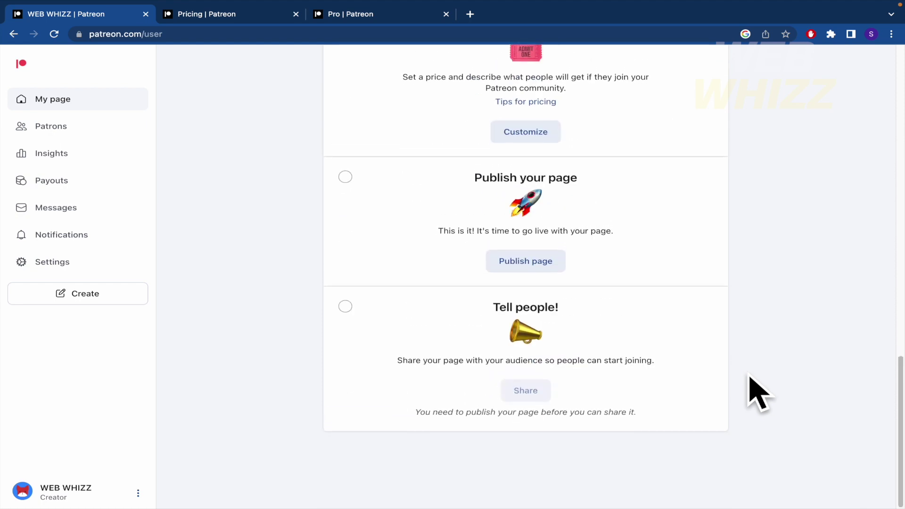
scroll(758, 389, up, 15)
scroll(750, 377, down, 5)
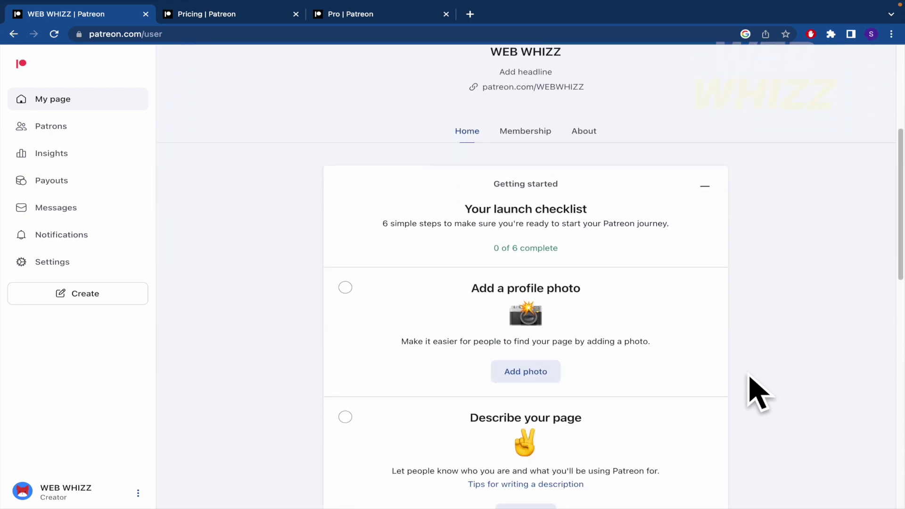
scroll(756, 391, down, 2)
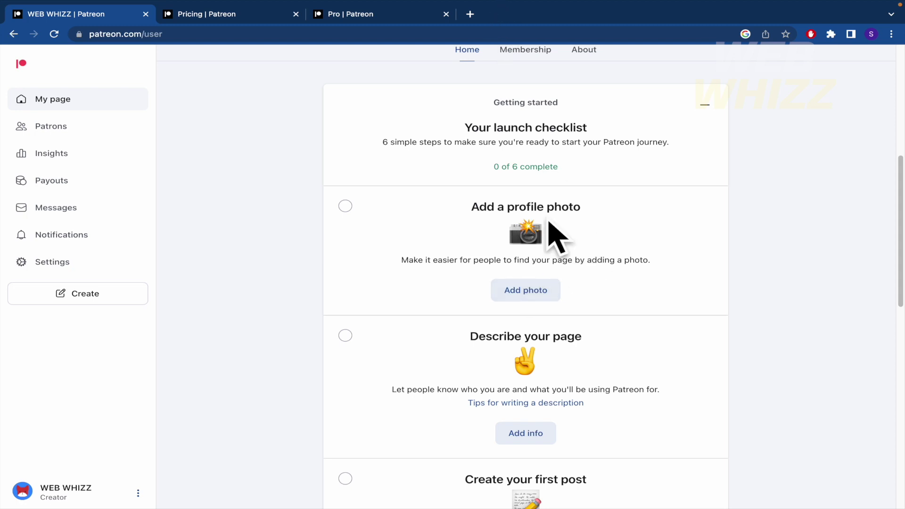
Step: Upload Logo.png from the Videos Cel folder as the page's profile photo
click(556, 304)
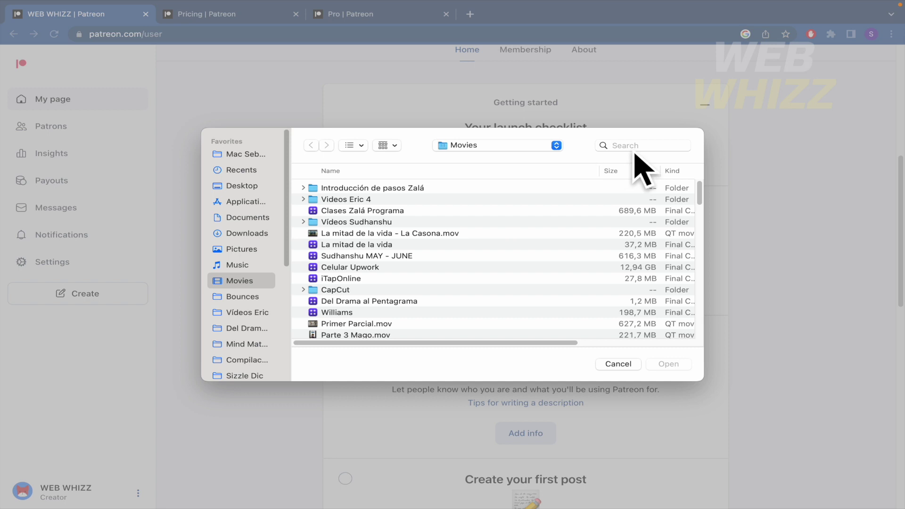
scroll(258, 339, down, 3)
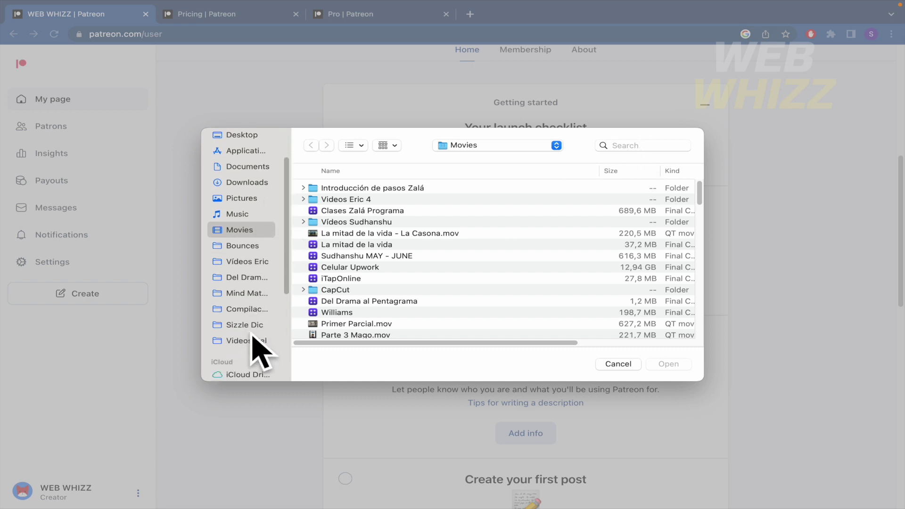
click(251, 342)
click(369, 211)
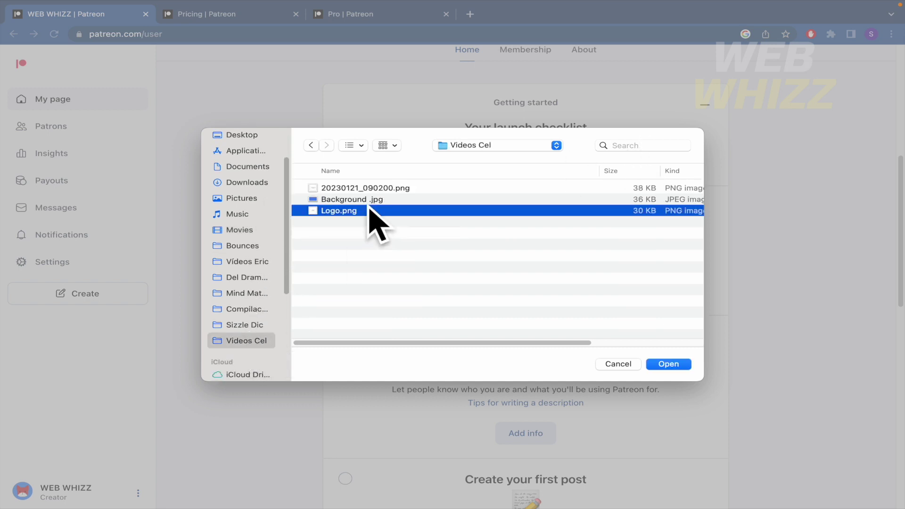
key(space)
key(space)
click(668, 364)
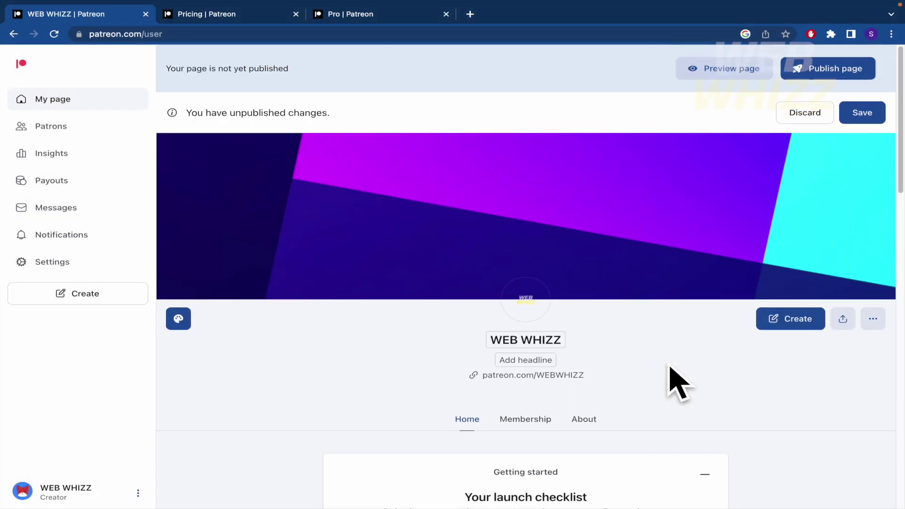
Step: Preview the folder's images, including Background .jpg, then cancel the file picker
scroll(608, 373, down, 4)
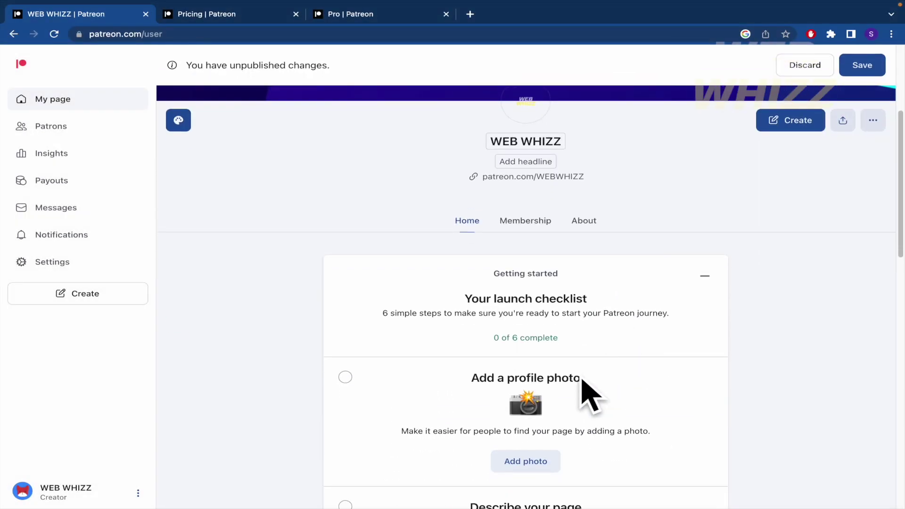
scroll(590, 396, down, 2)
click(538, 391)
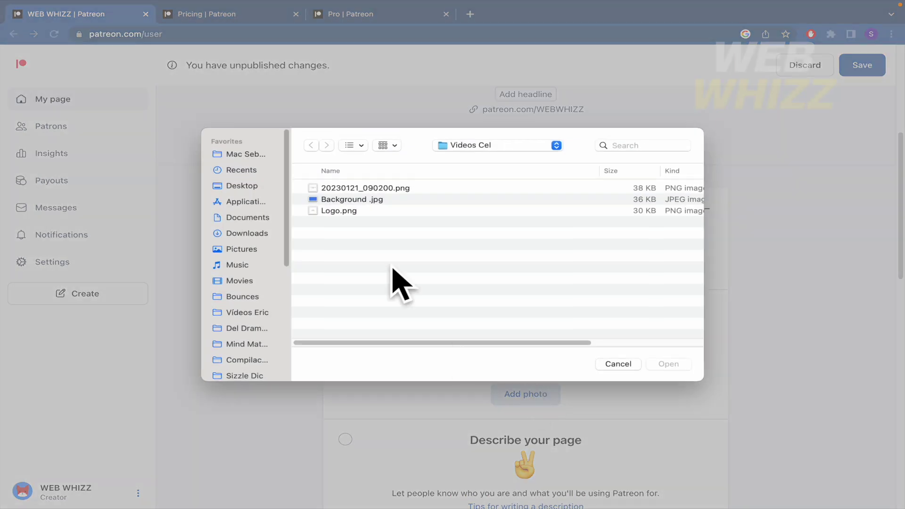
key(space)
key(space)
click(370, 187)
key(space)
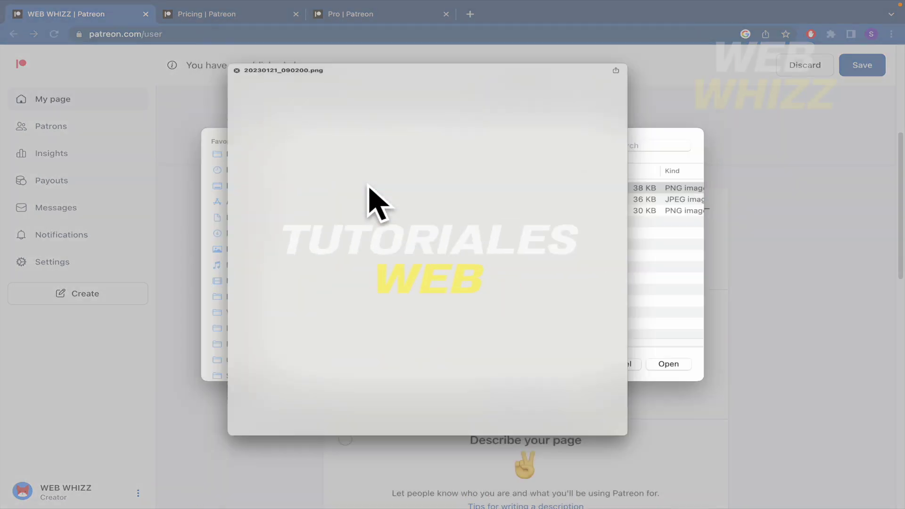
key(space)
click(376, 198)
key(space)
key(space)
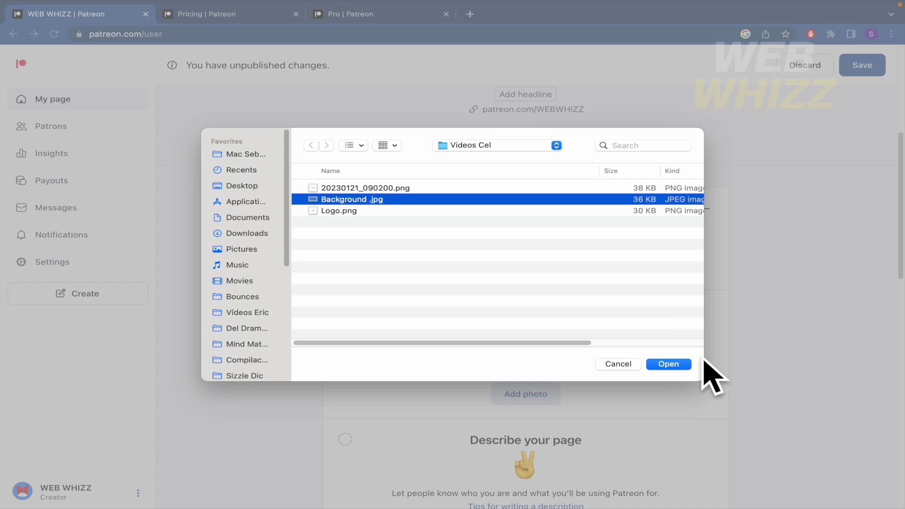
click(618, 365)
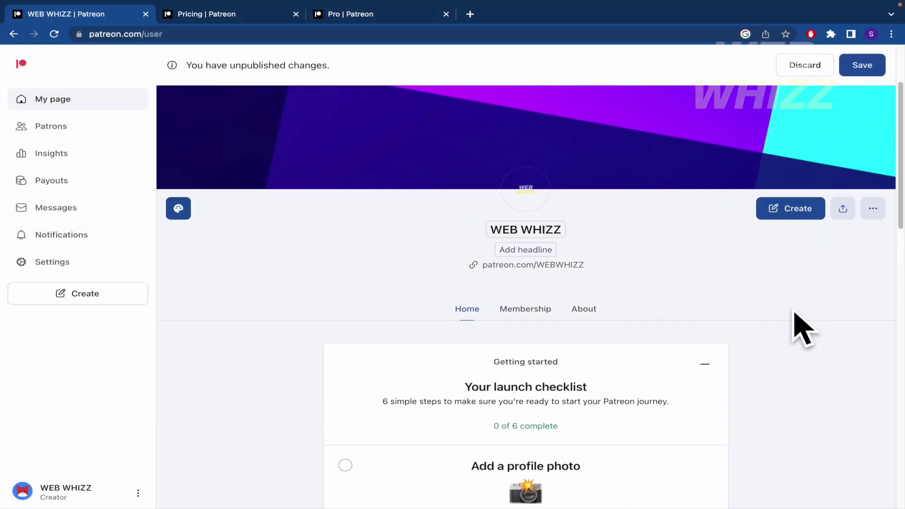
Step: Save the unpublished changes, bringing the launch checklist to 1 of 6 complete
scroll(712, 273, down, 5)
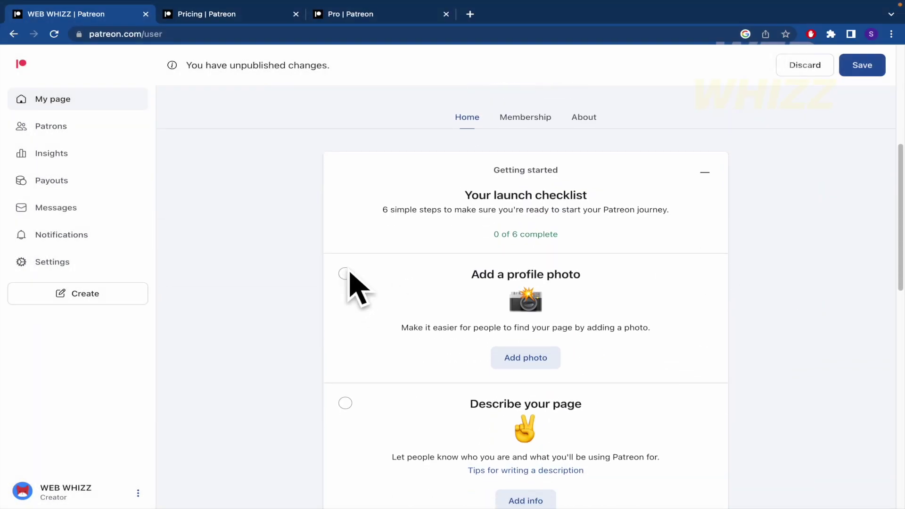
scroll(359, 297, up, 6)
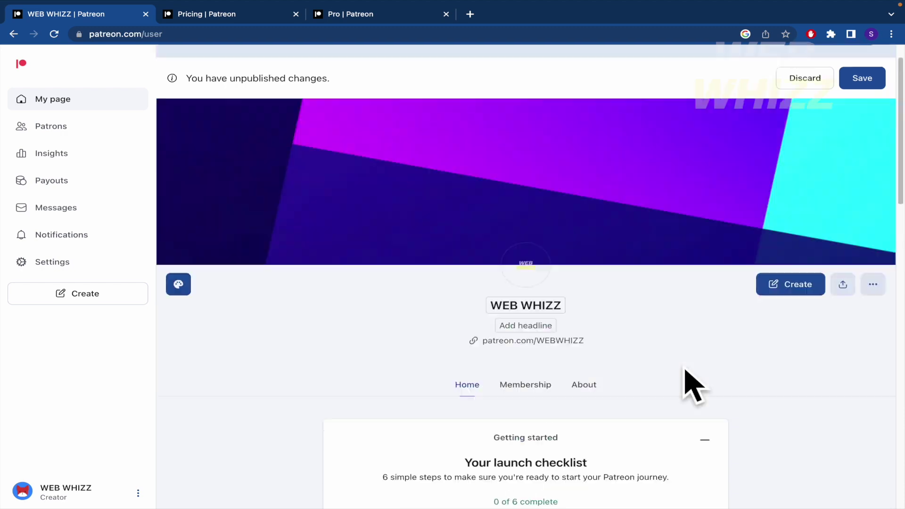
click(854, 108)
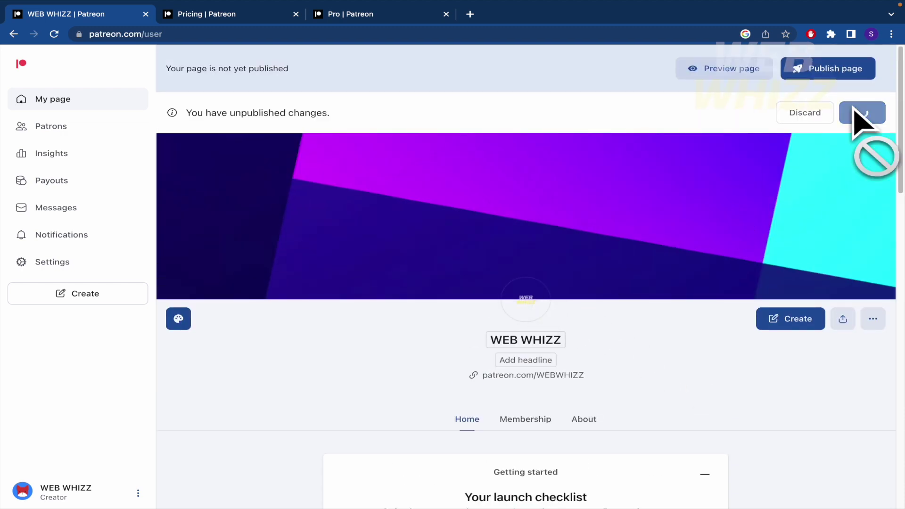
scroll(731, 443, down, 3)
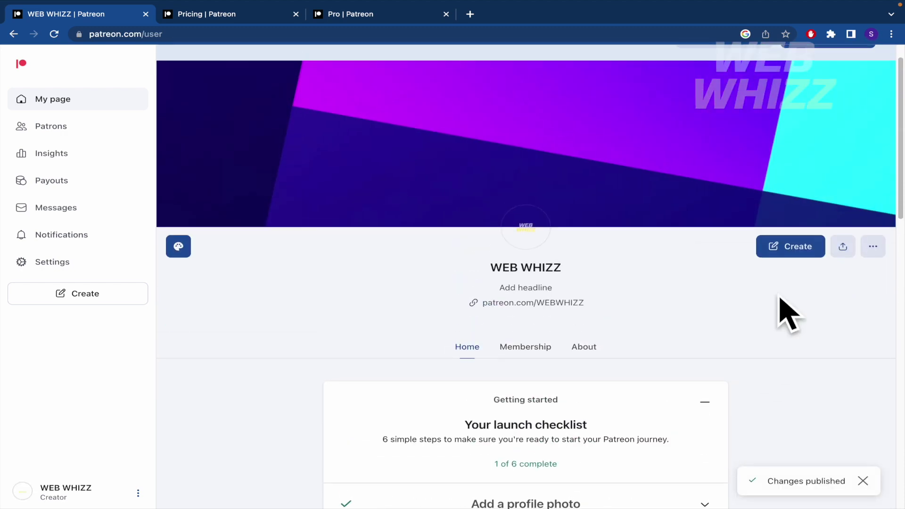
scroll(763, 146, up, 1)
scroll(769, 338, down, 3)
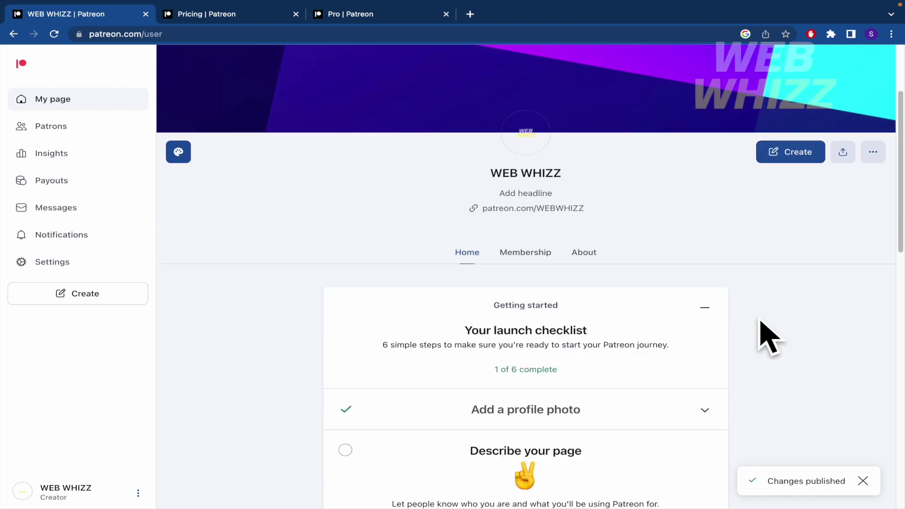
scroll(767, 335, down, 3)
scroll(309, 396, down, 3)
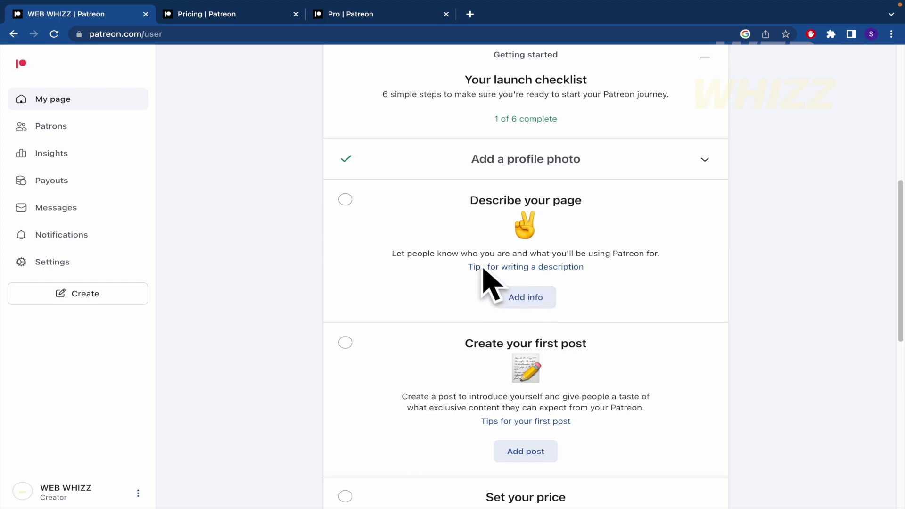
click(539, 296)
scroll(403, 234, down, 1)
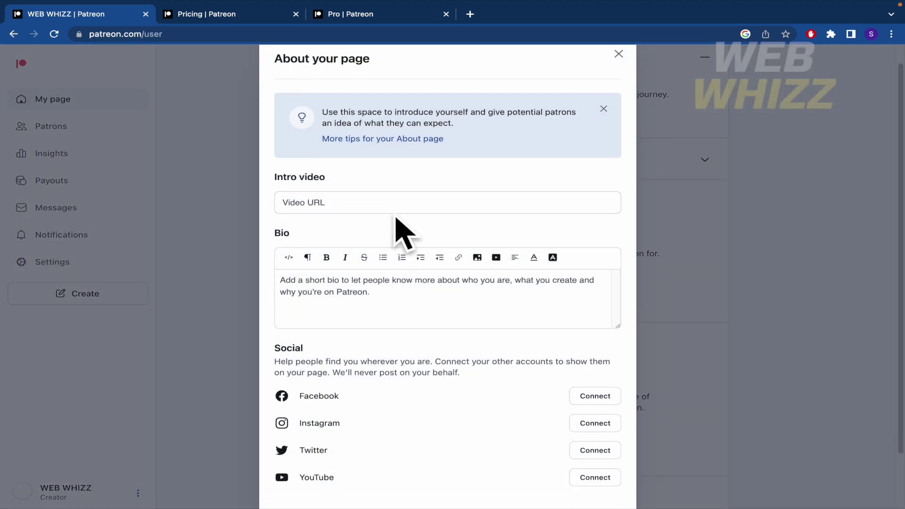
scroll(403, 231, down, 1)
click(386, 177)
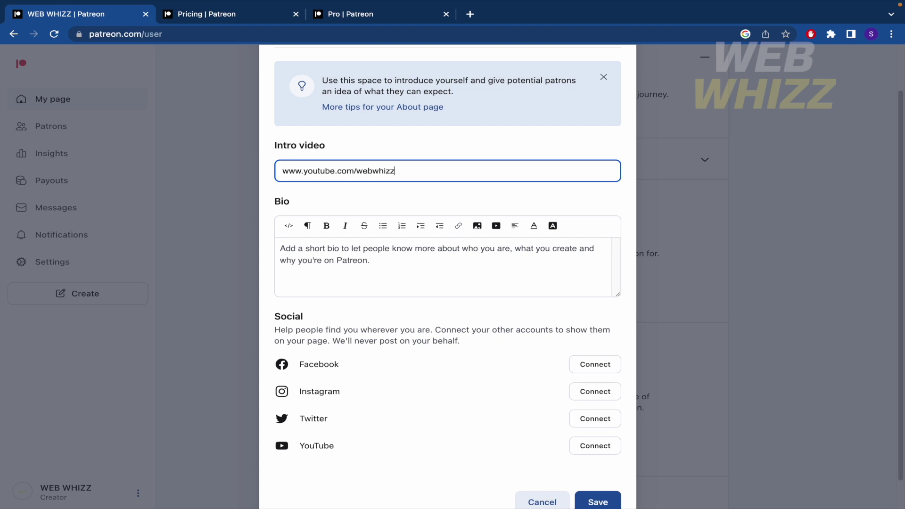
click(378, 271)
text(This is a channel for education)
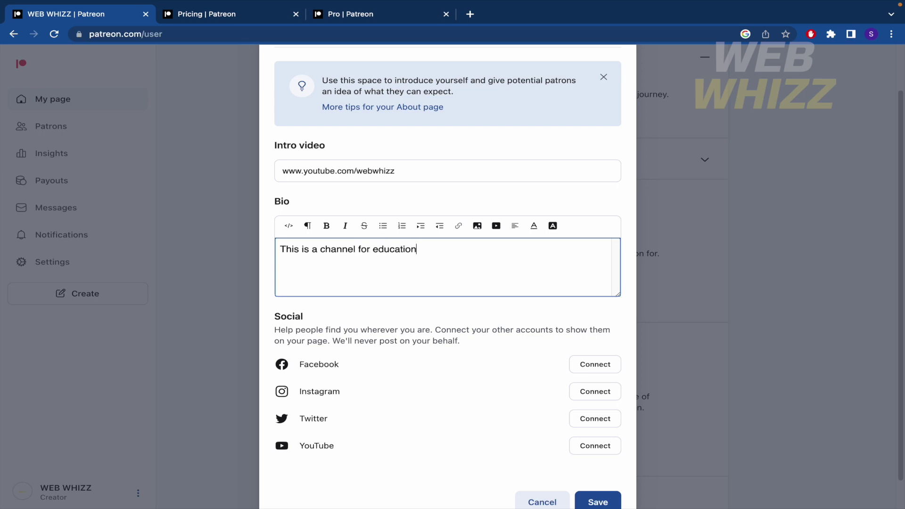
scroll(389, 315, down, 1)
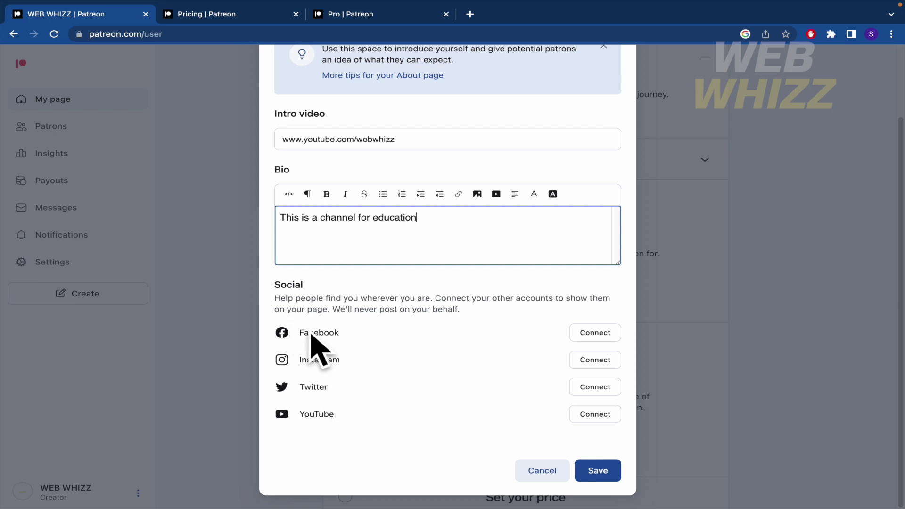
click(597, 461)
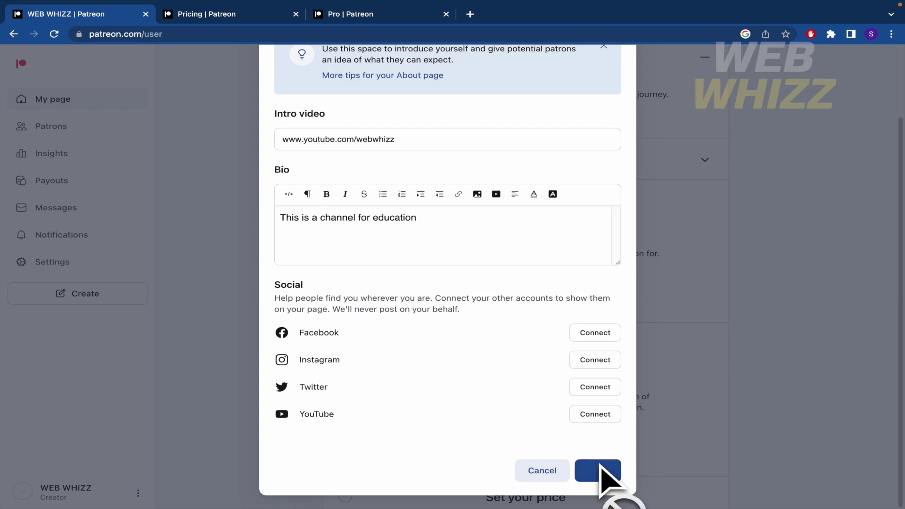
Step: Start a poll post from the checklist's Create your first post step
scroll(731, 370, down, 1)
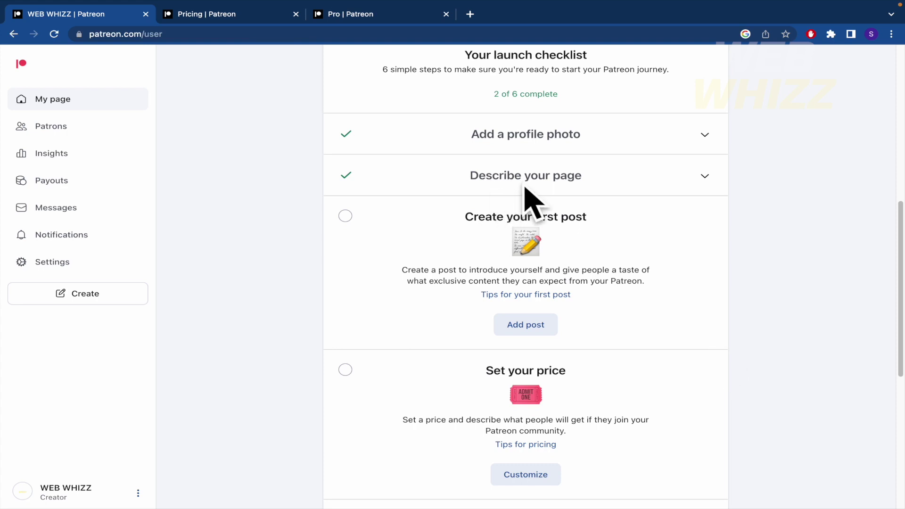
scroll(711, 279, down, 3)
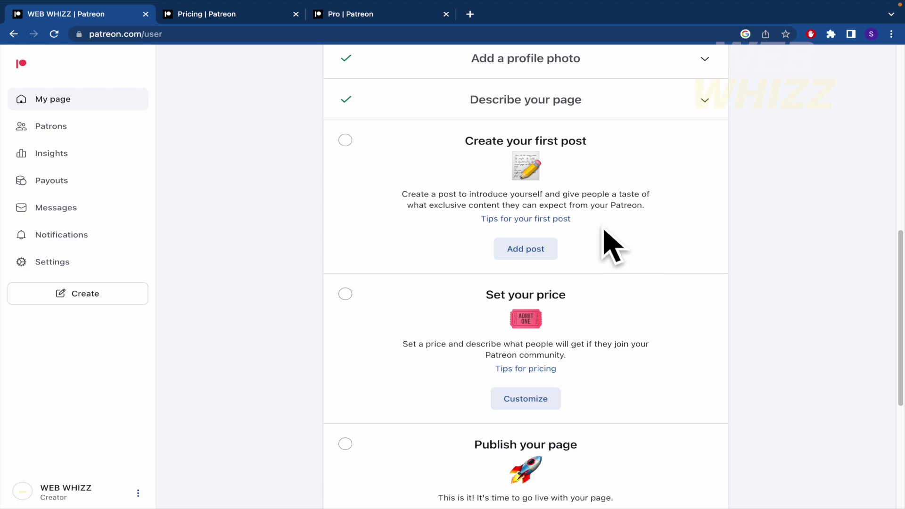
click(538, 247)
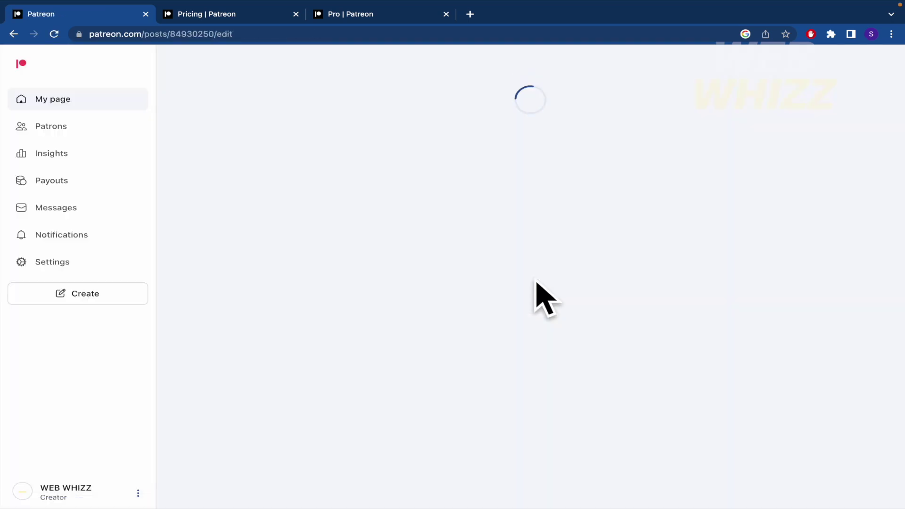
Step: Enter the poll question about the next video and fill in the first two options
scroll(537, 283, down, 1)
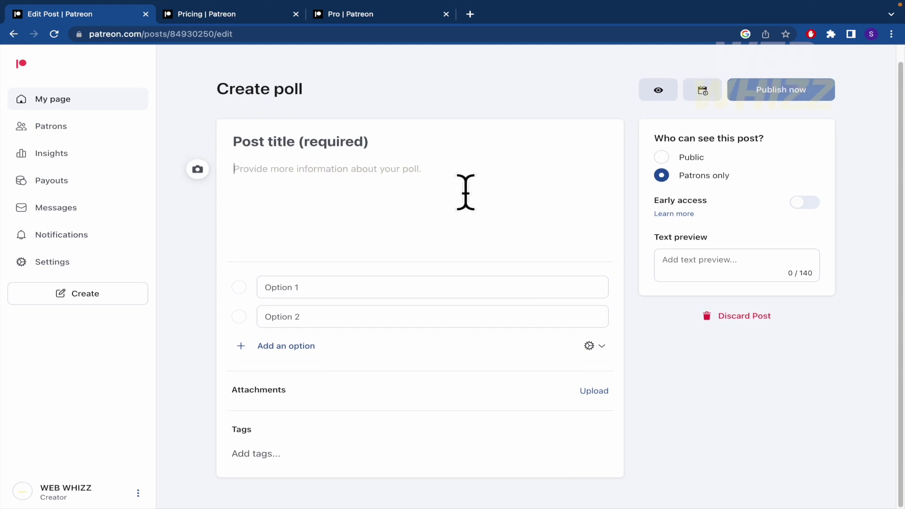
text(What is the next video)
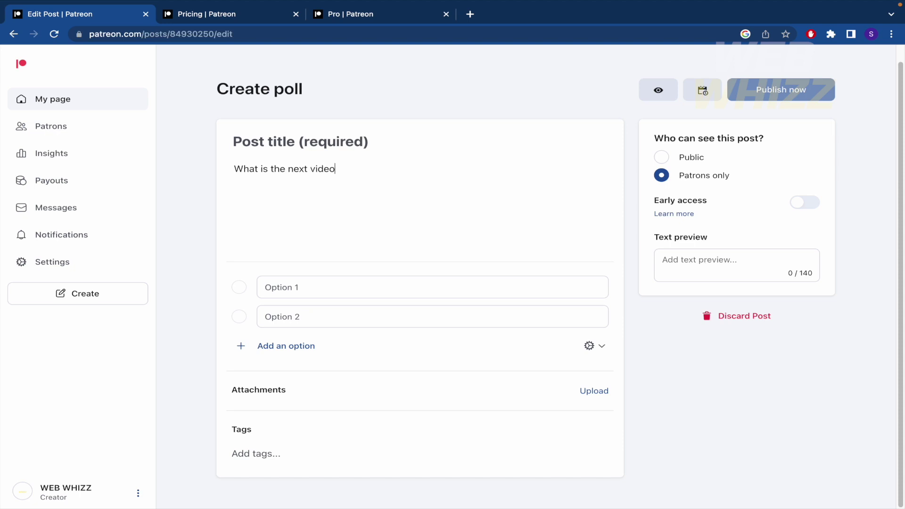
click(390, 287)
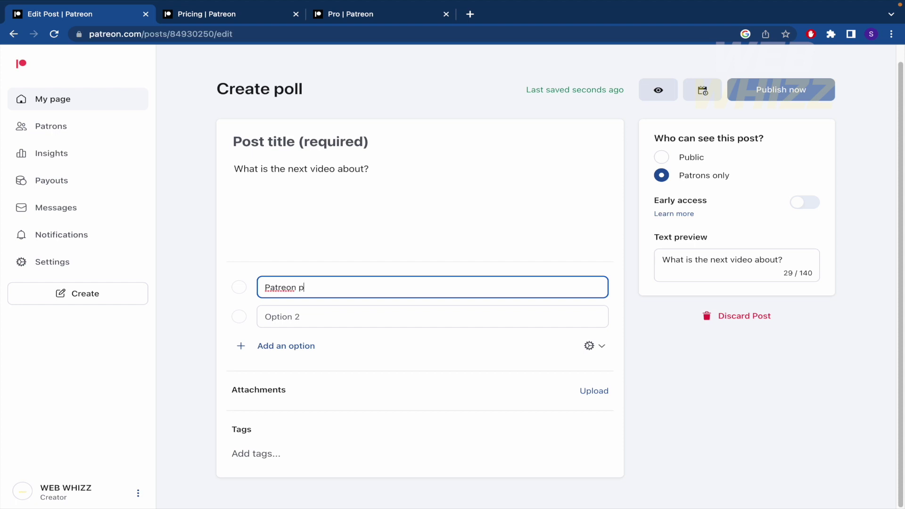
click(368, 314)
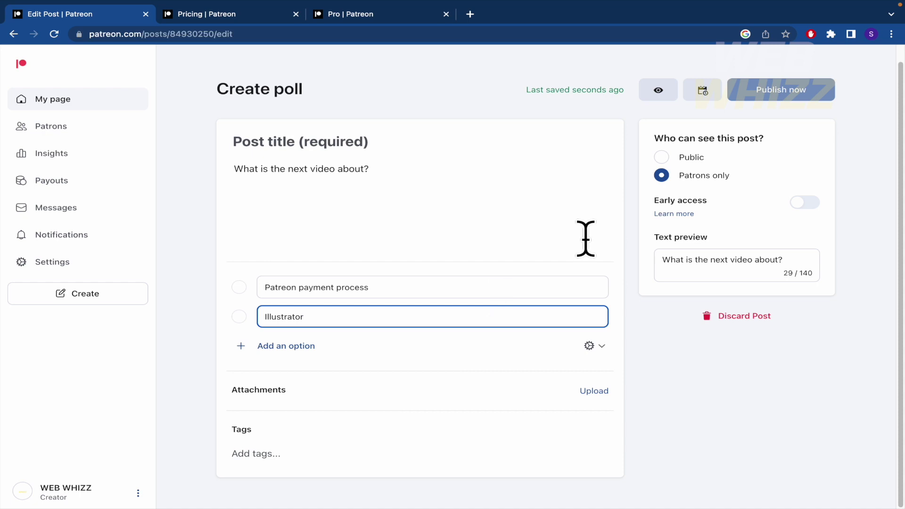
Step: Restrict the poll to patrons only, leaving early access turned off
click(662, 158)
click(661, 178)
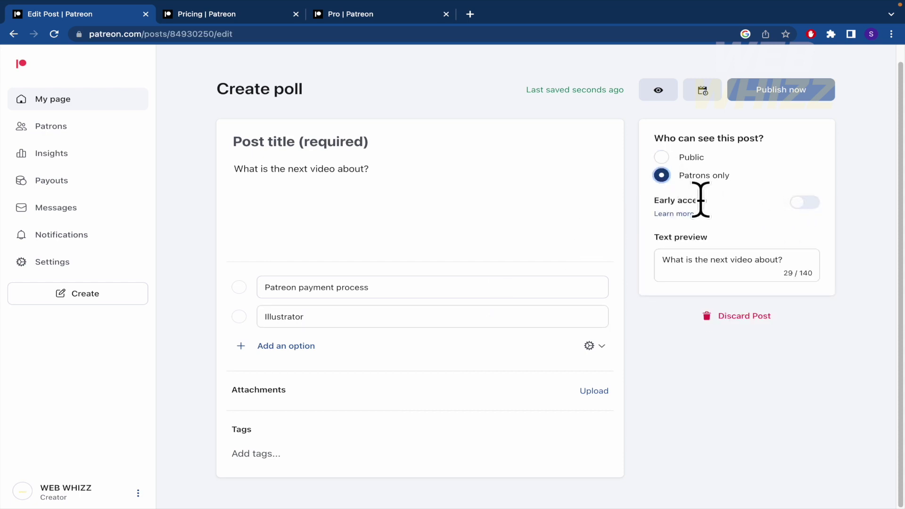
click(804, 204)
click(804, 207)
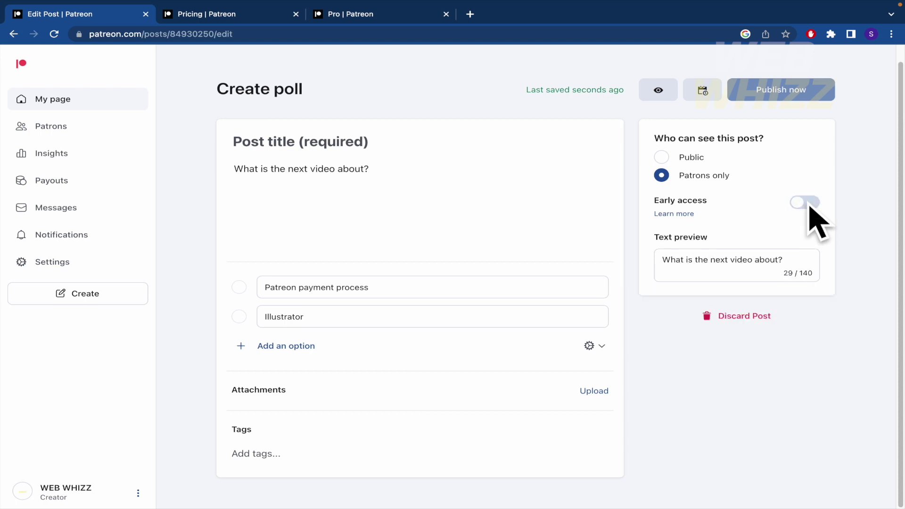
click(806, 207)
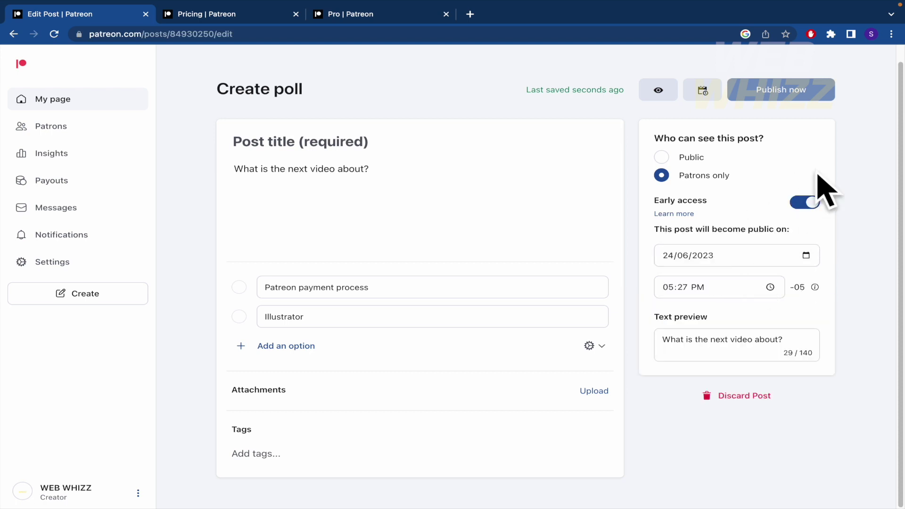
click(805, 204)
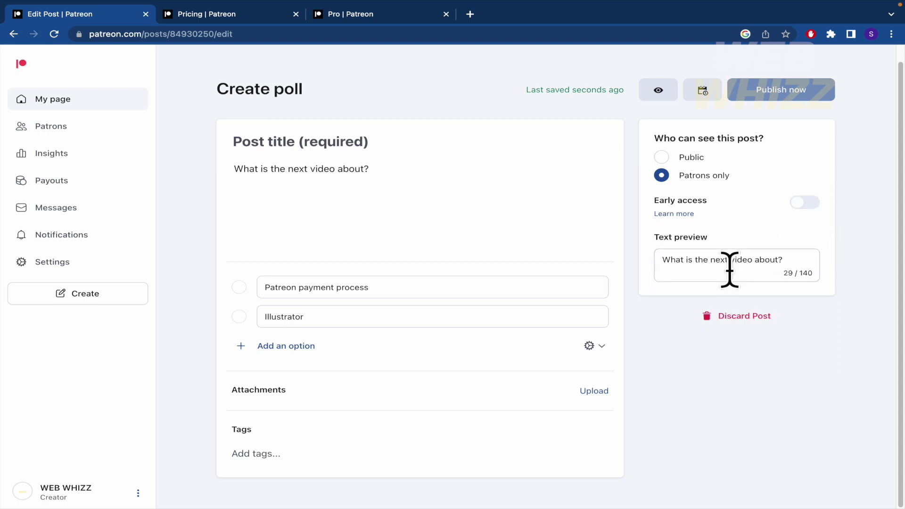
Step: Edit the text preview and add a third poll option, Photoshop
click(751, 268)
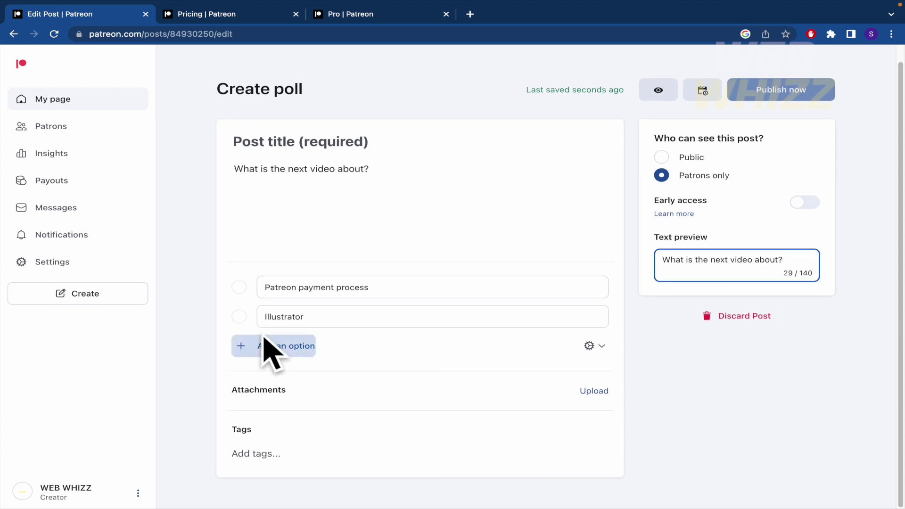
click(271, 349)
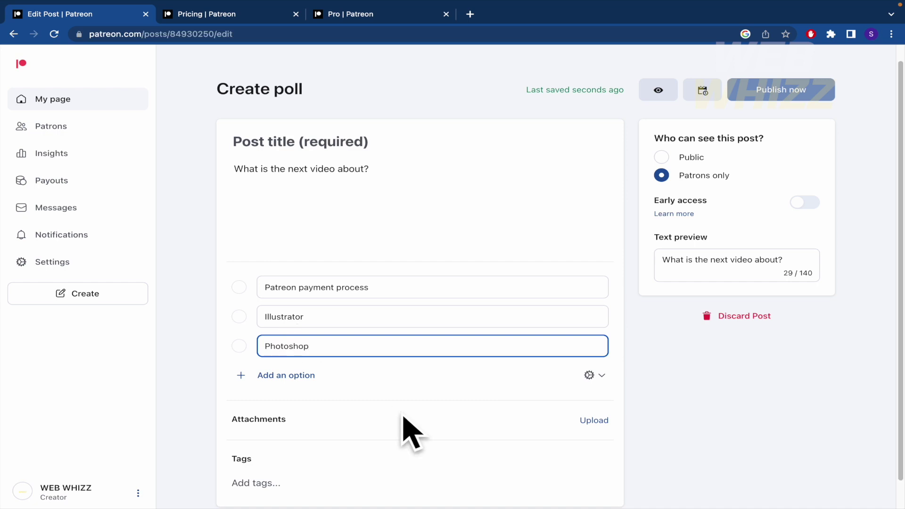
scroll(404, 430, down, 1)
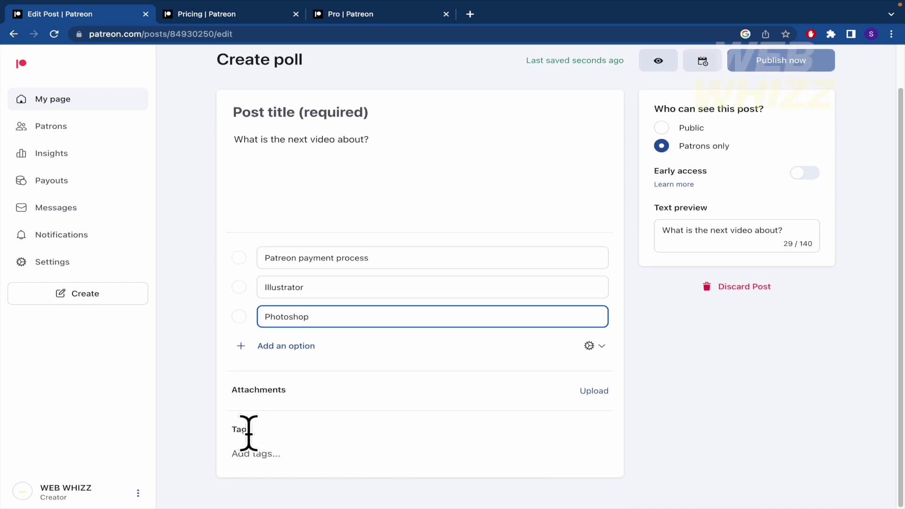
scroll(481, 406, up, 1)
scroll(497, 417, up, 1)
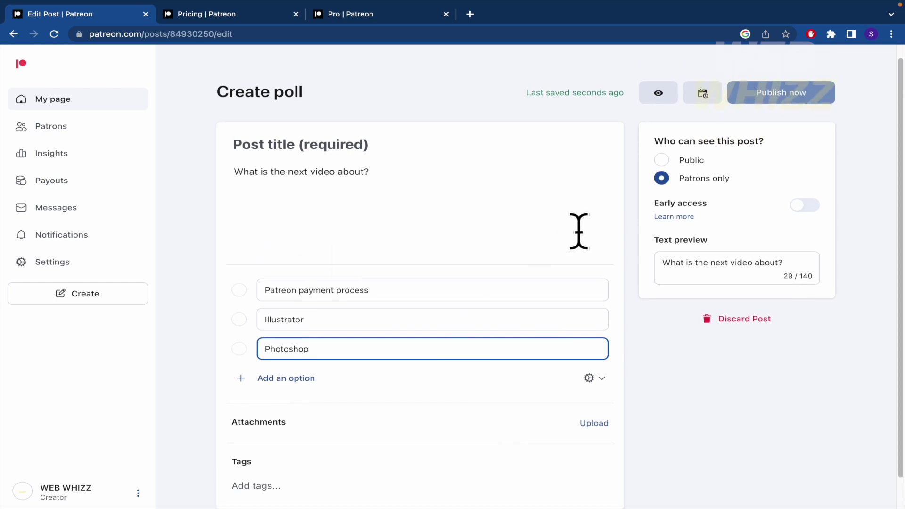
click(526, 89)
drag(526, 89, 634, 94)
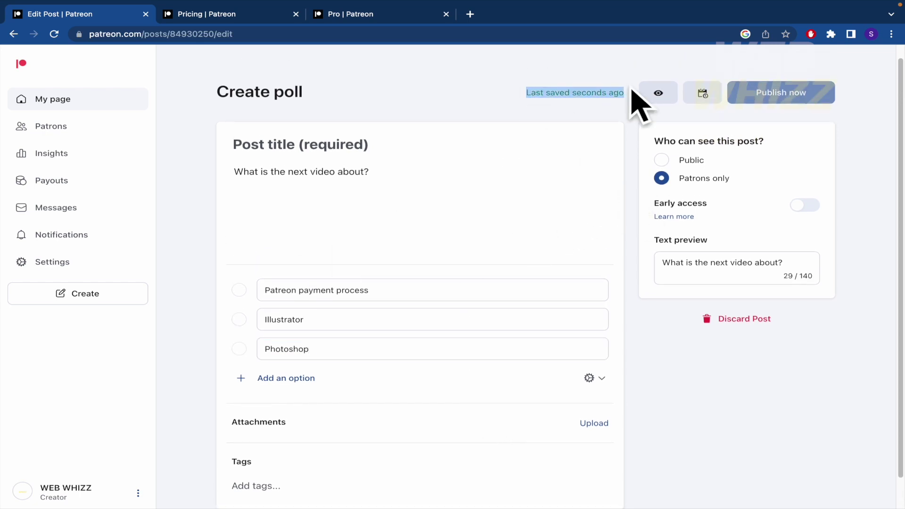
Step: Title the poll 'What do you want now?!' and publish it
click(754, 94)
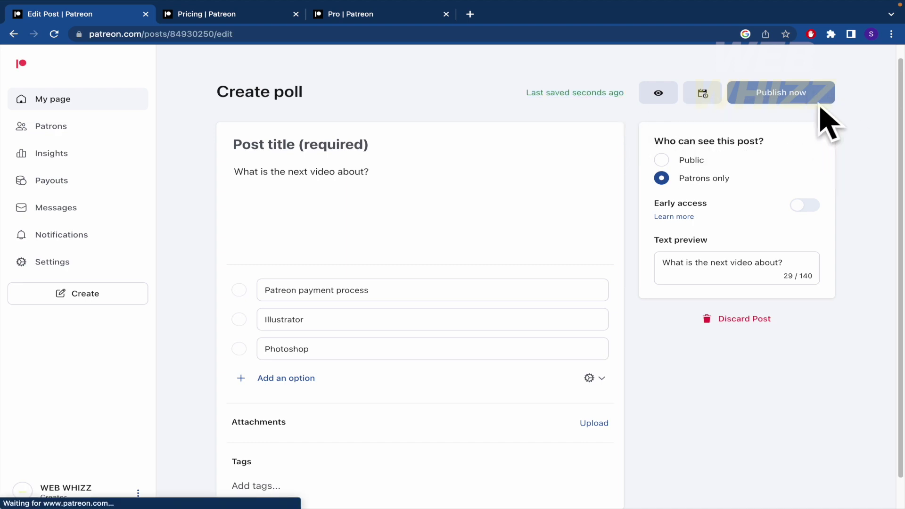
click(293, 147)
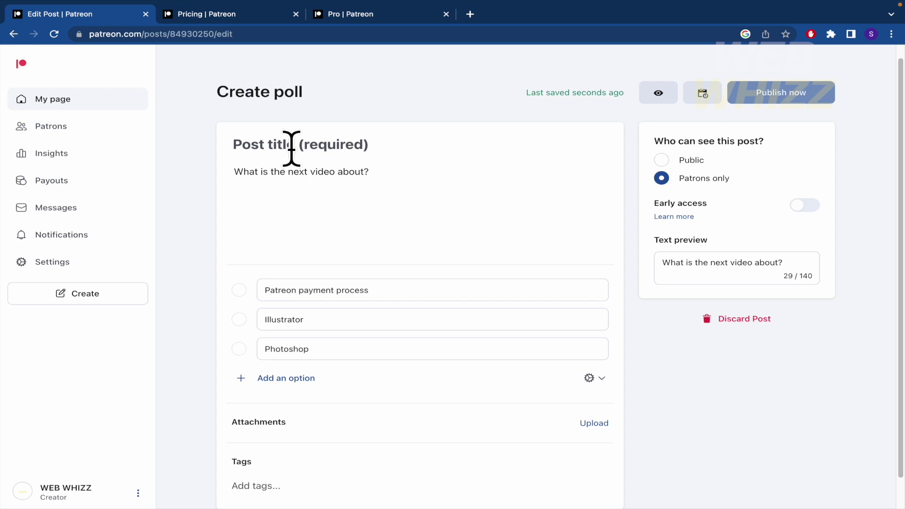
text(What do you want now?!)
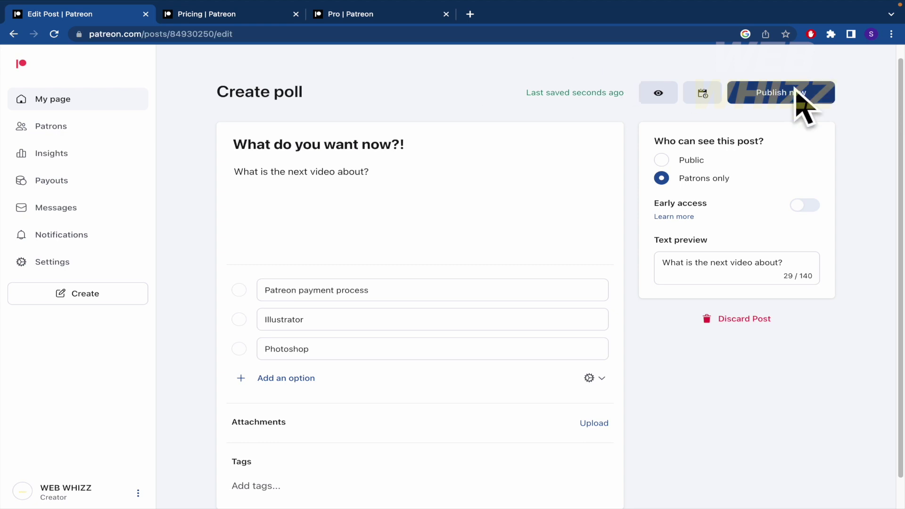
click(797, 93)
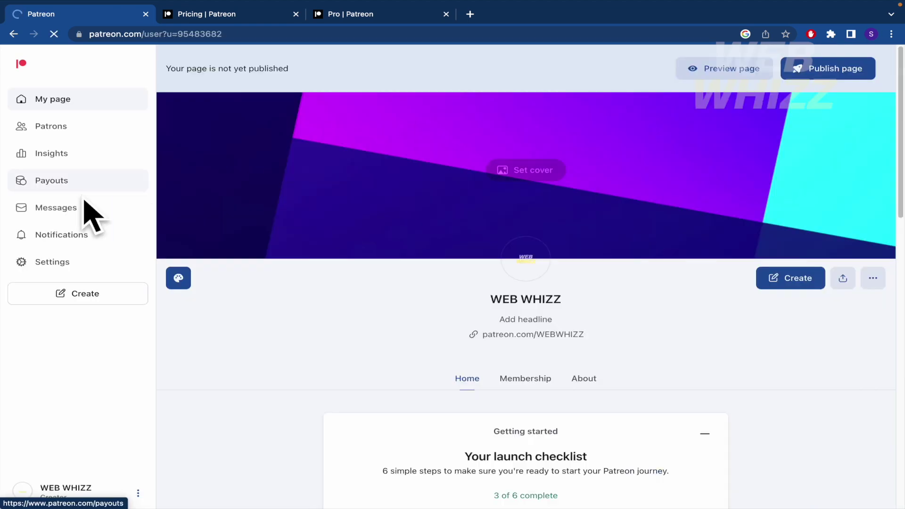
scroll(259, 408, down, 7)
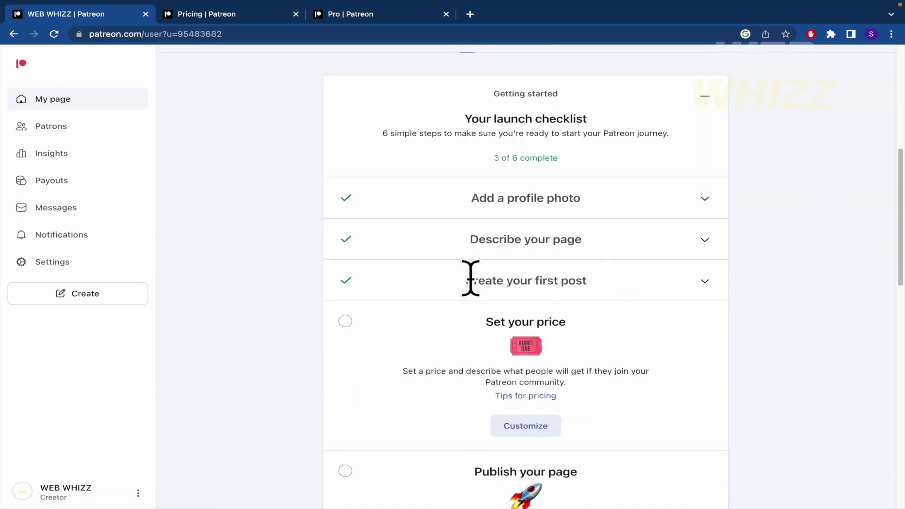
scroll(681, 317, down, 2)
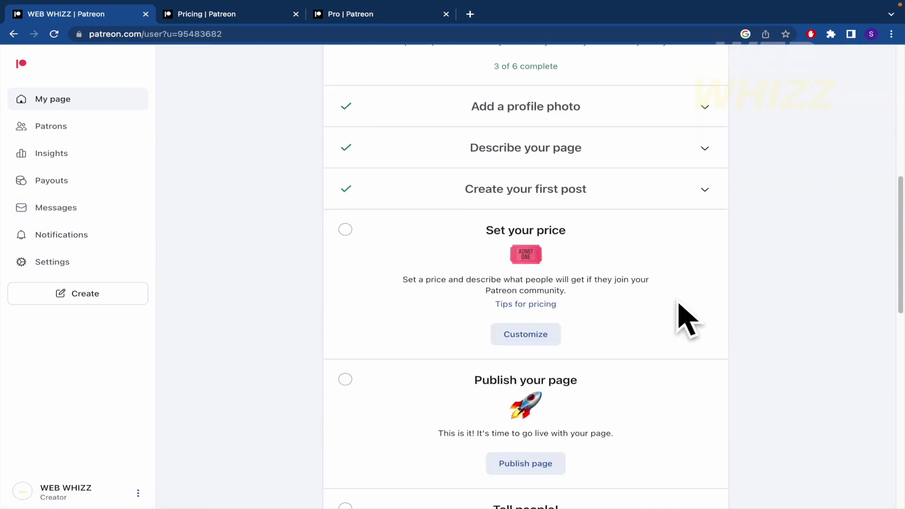
click(704, 190)
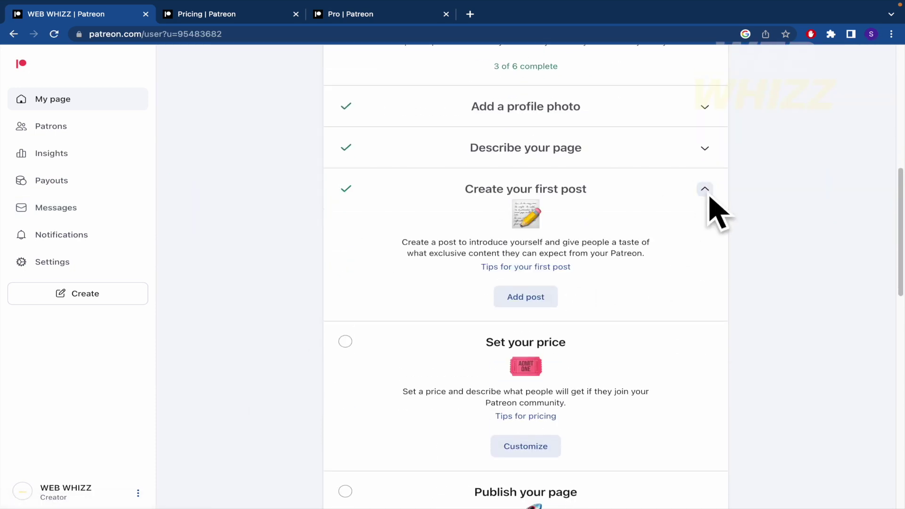
click(535, 298)
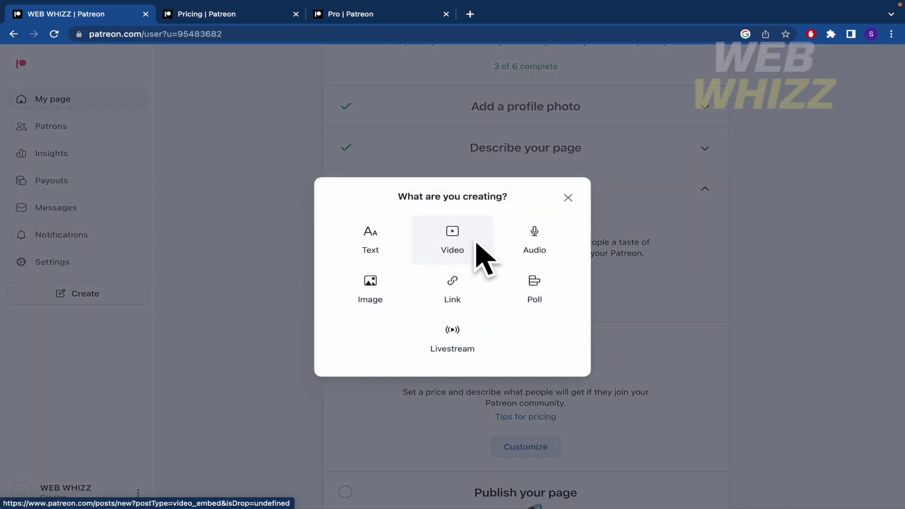
click(569, 198)
click(702, 189)
scroll(709, 301, down, 2)
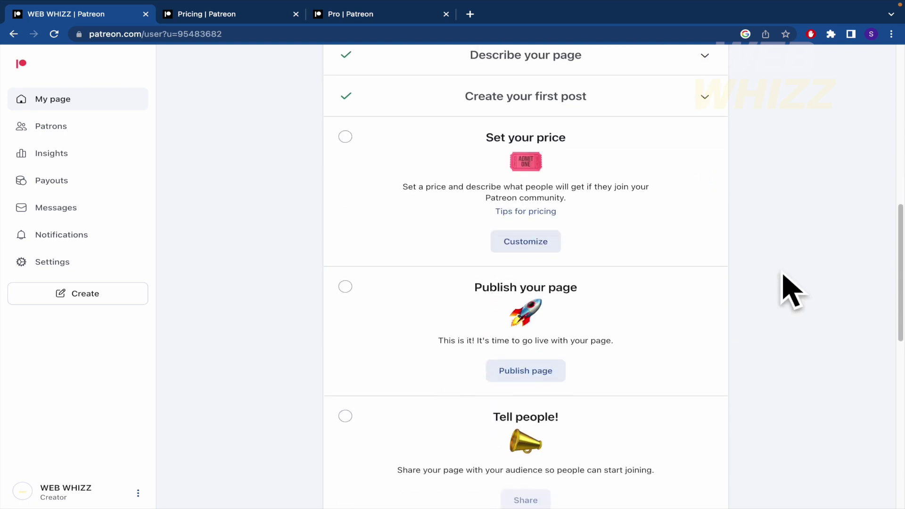
Step: Set a $5 per month tier described as 'Access to exclusive content and more'
click(541, 240)
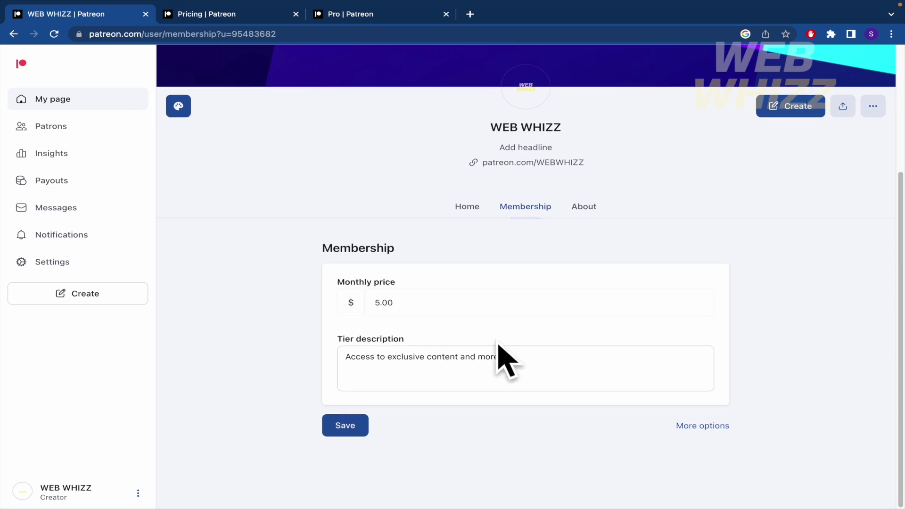
click(492, 360)
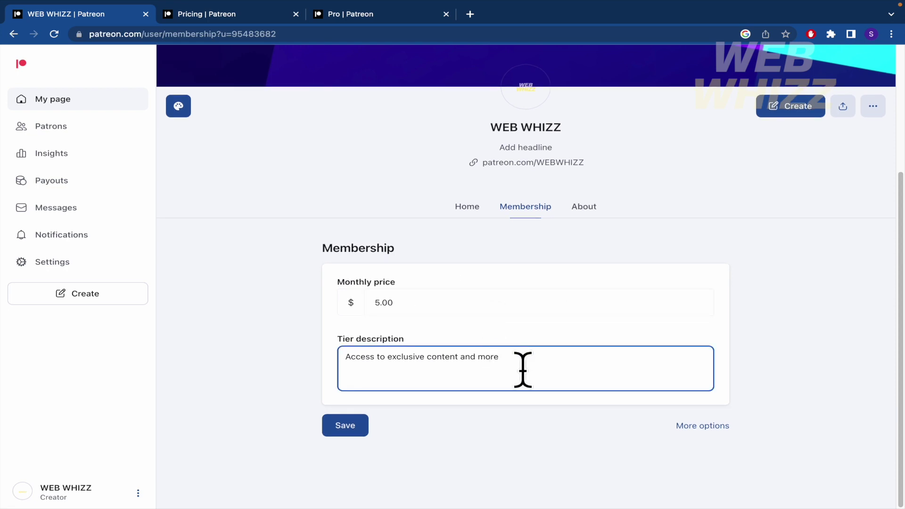
key(super+a)
text(Yo)
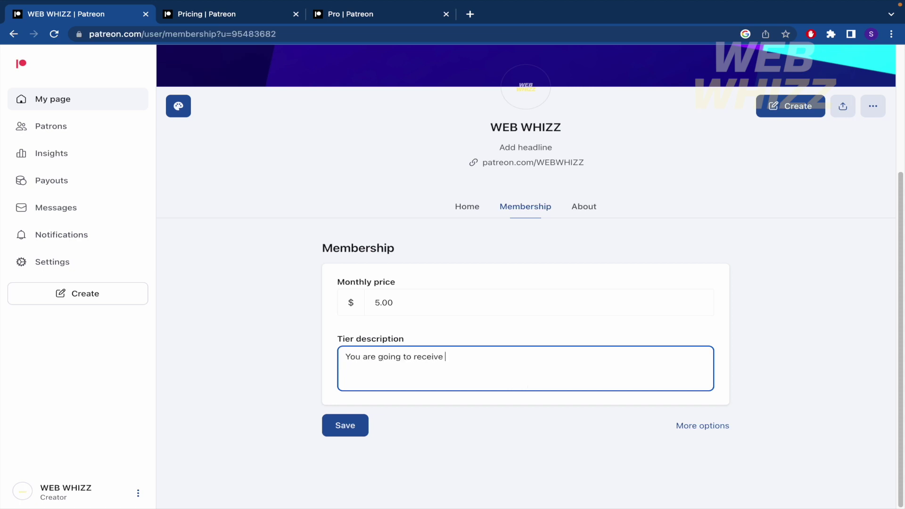
text(more info and special videos about the next topic)
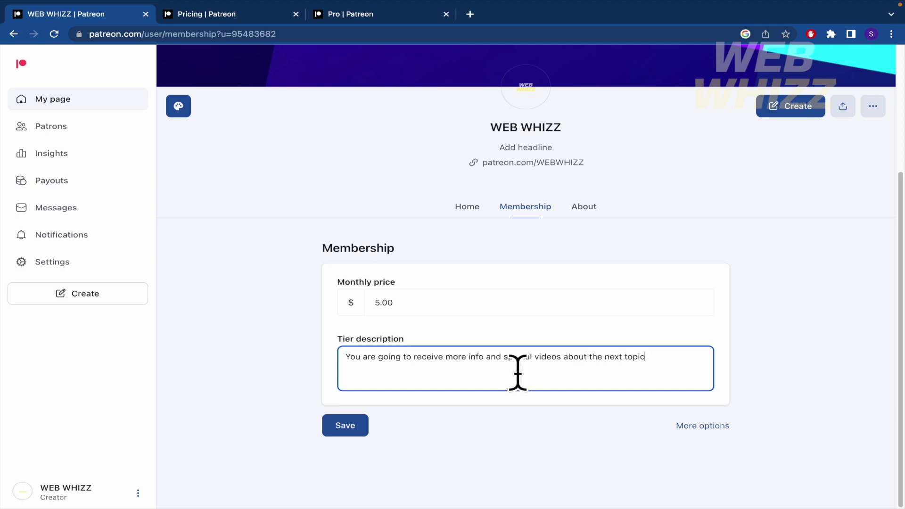
Step: Return to the Membership section and save the $5 tier
click(580, 206)
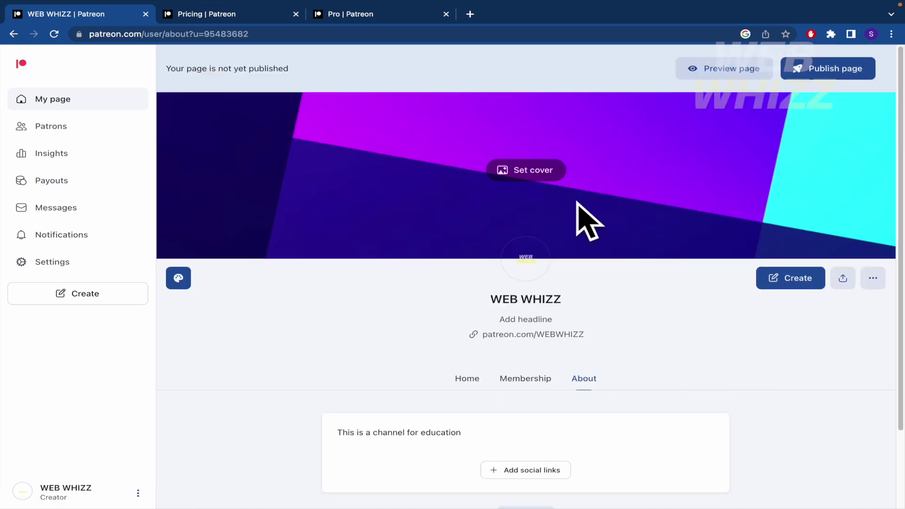
scroll(525, 320, down, 2)
click(533, 285)
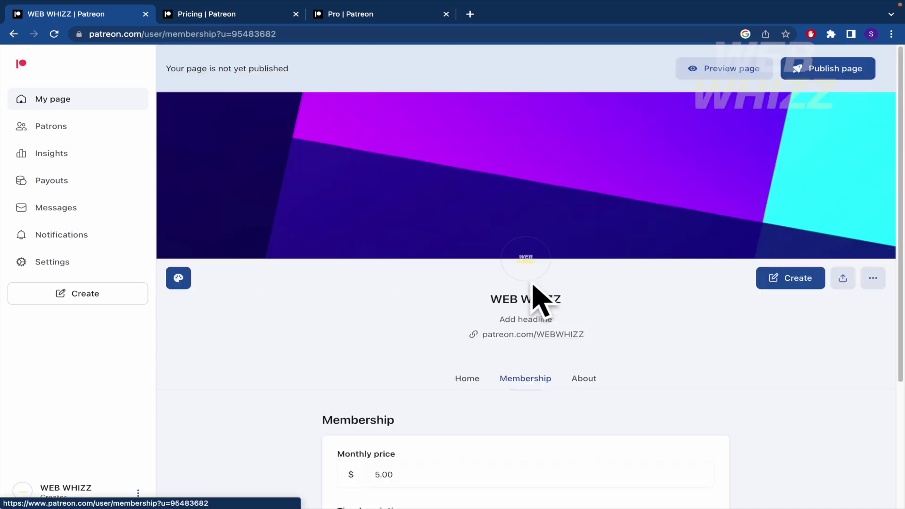
click(472, 377)
scroll(523, 283, down, 3)
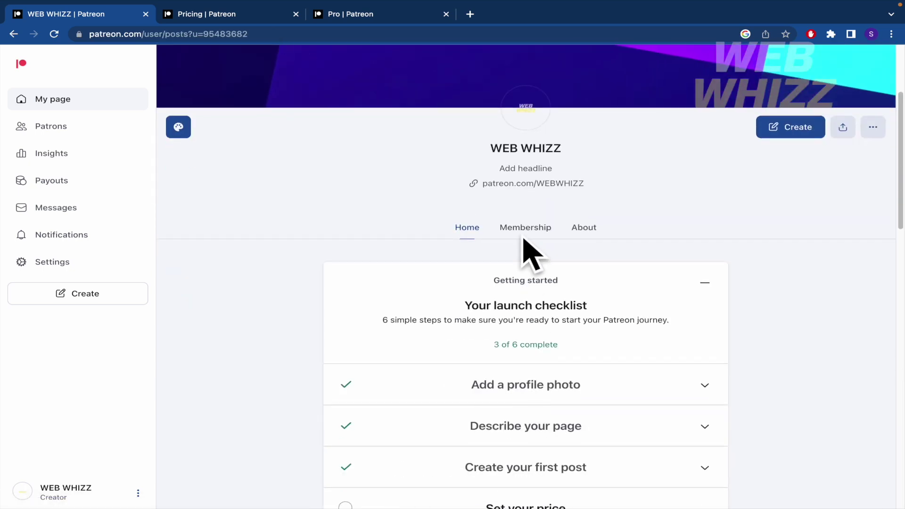
click(525, 233)
scroll(514, 321, down, 3)
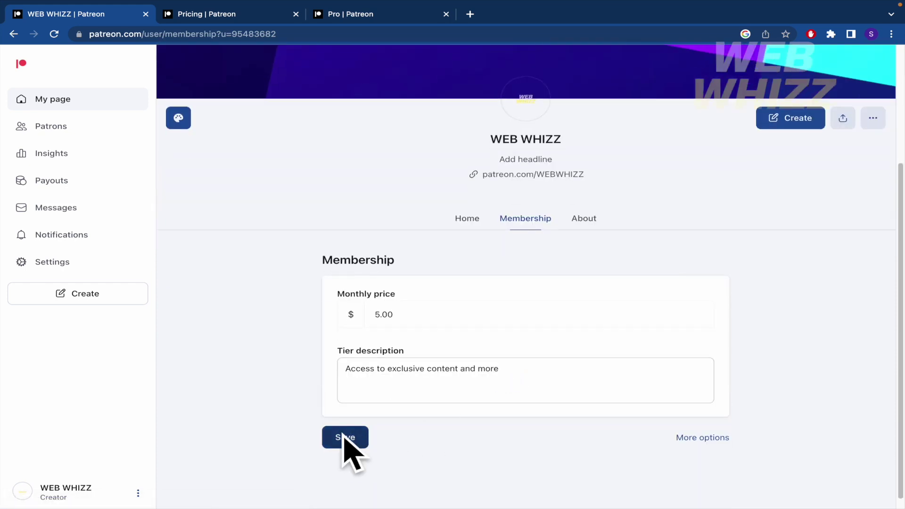
click(344, 436)
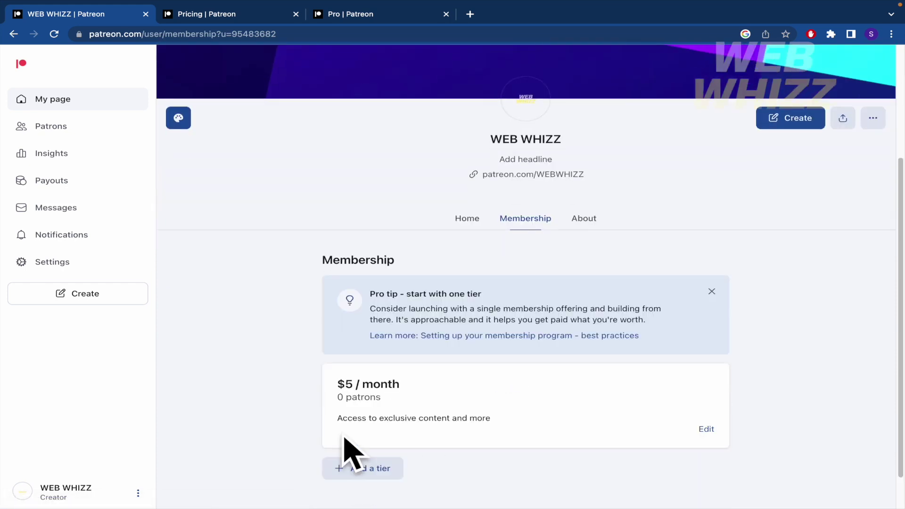
scroll(469, 259, down, 1)
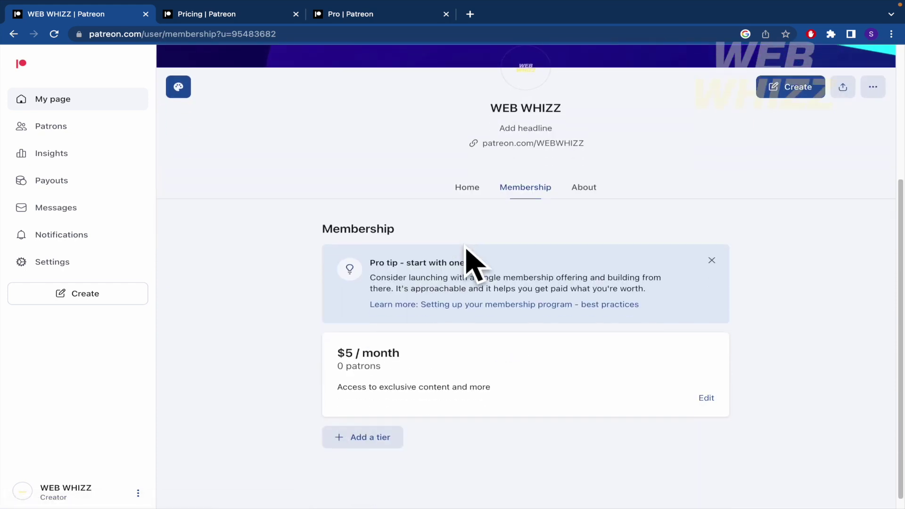
Step: Publish the WEB WHIZZ page, entering the legal first and last name when prompted
click(467, 187)
scroll(505, 358, down, 5)
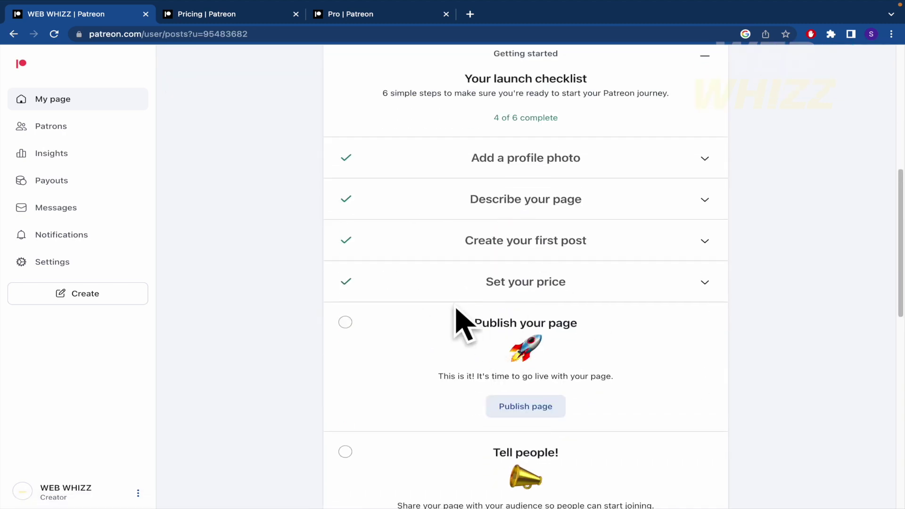
scroll(456, 317, down, 3)
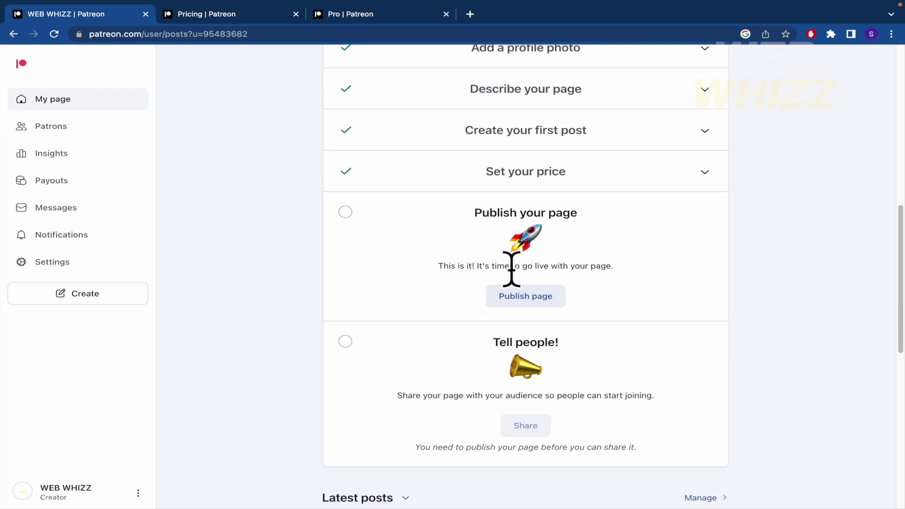
click(553, 296)
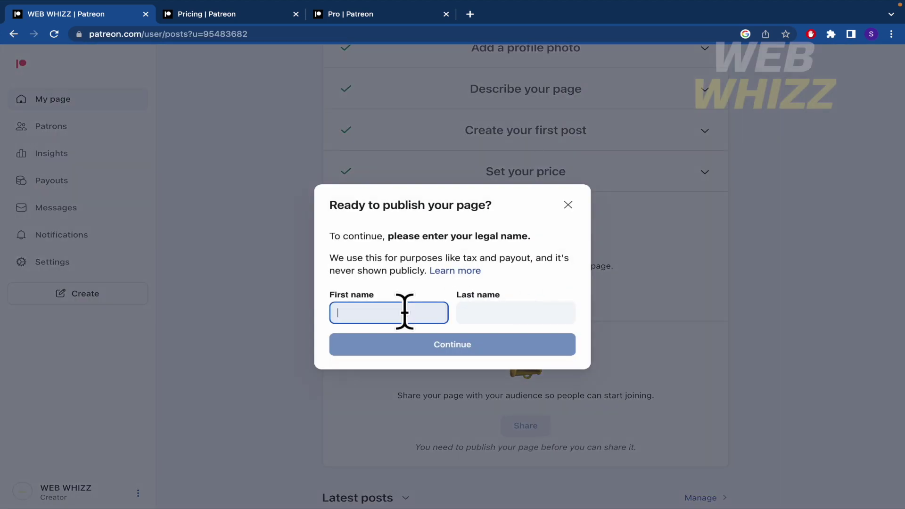
text(Web)
key(Tab)
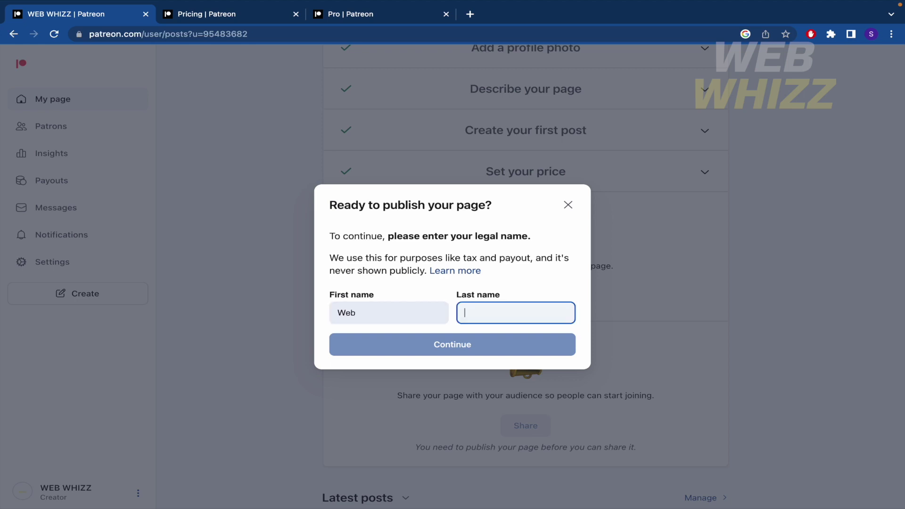
text(Whizz)
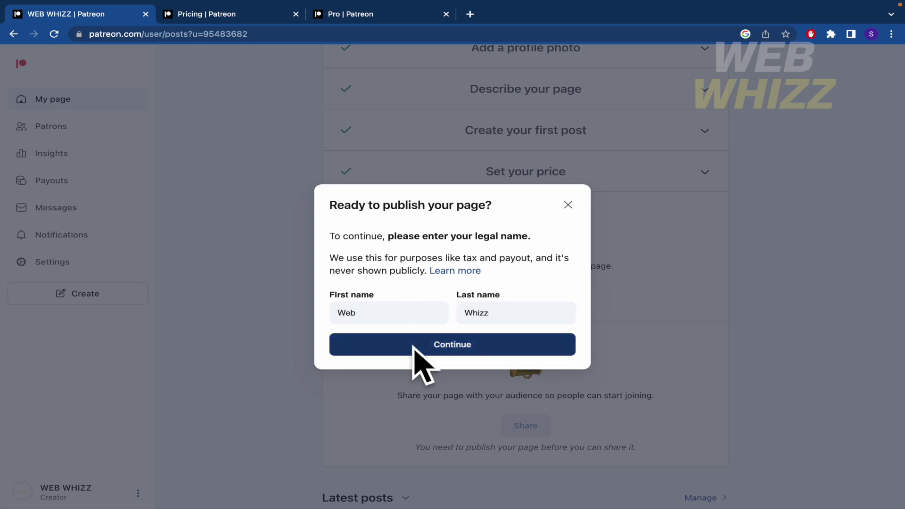
click(414, 348)
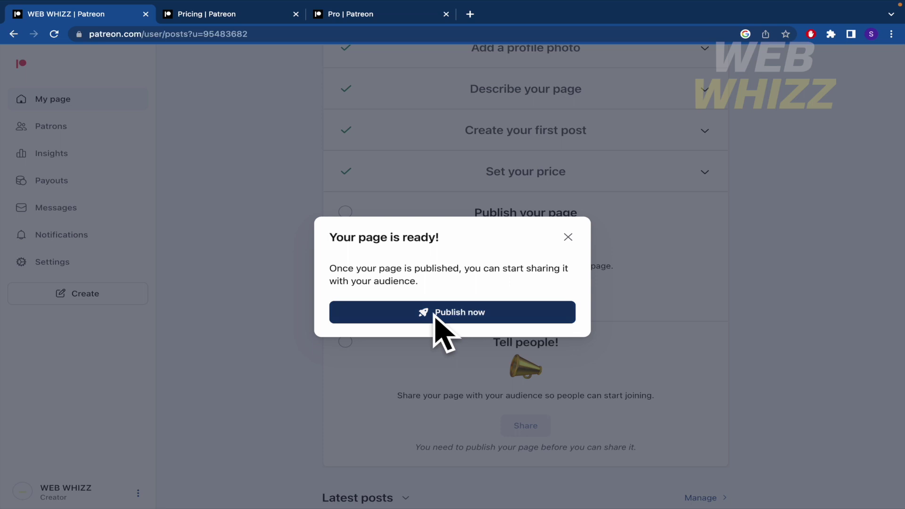
click(432, 313)
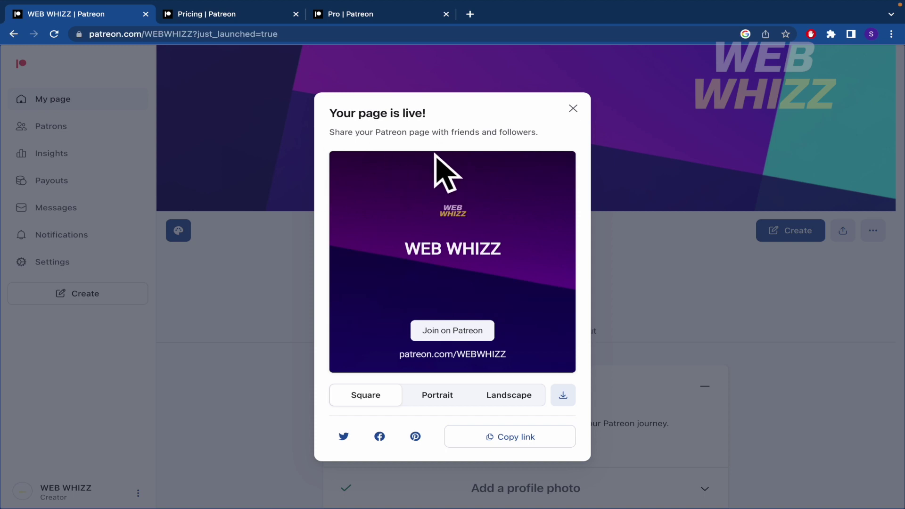
Step: Preview the launch share card in square, portrait and landscape formats
drag(351, 134, 510, 134)
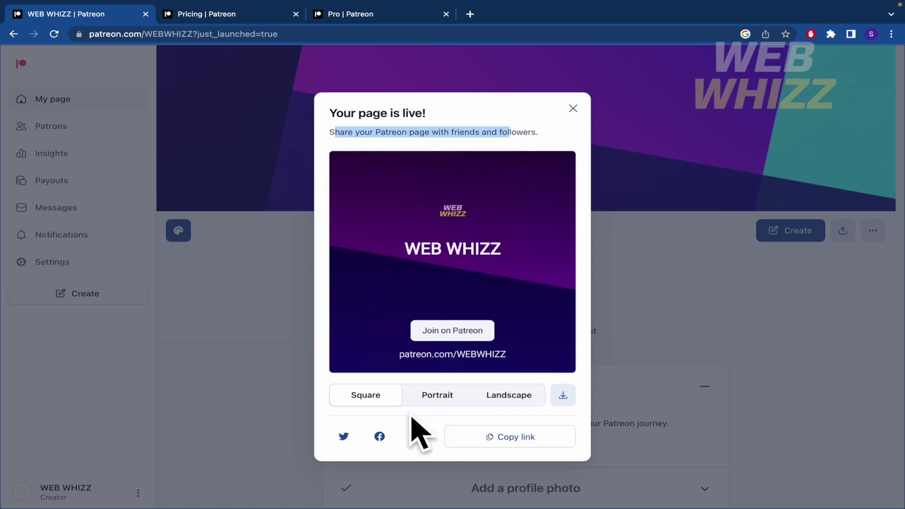
click(436, 398)
click(492, 398)
click(358, 396)
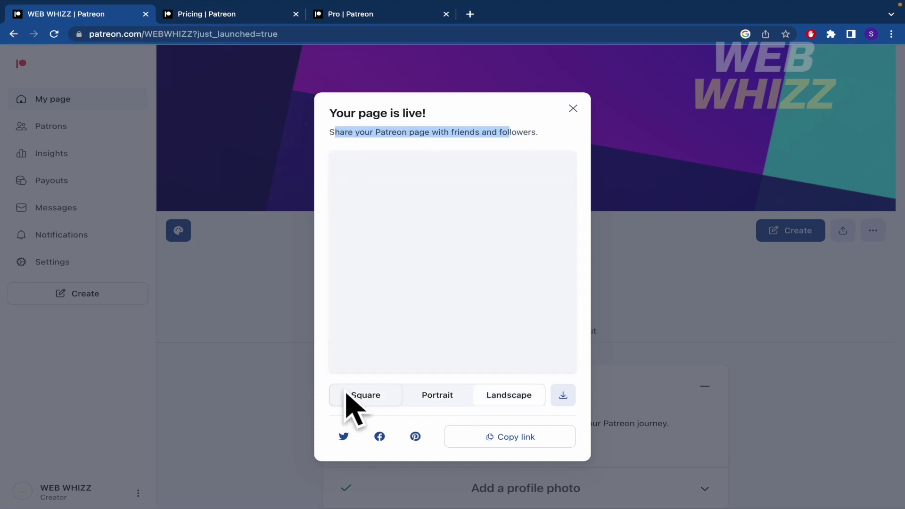
click(427, 396)
click(516, 397)
click(367, 397)
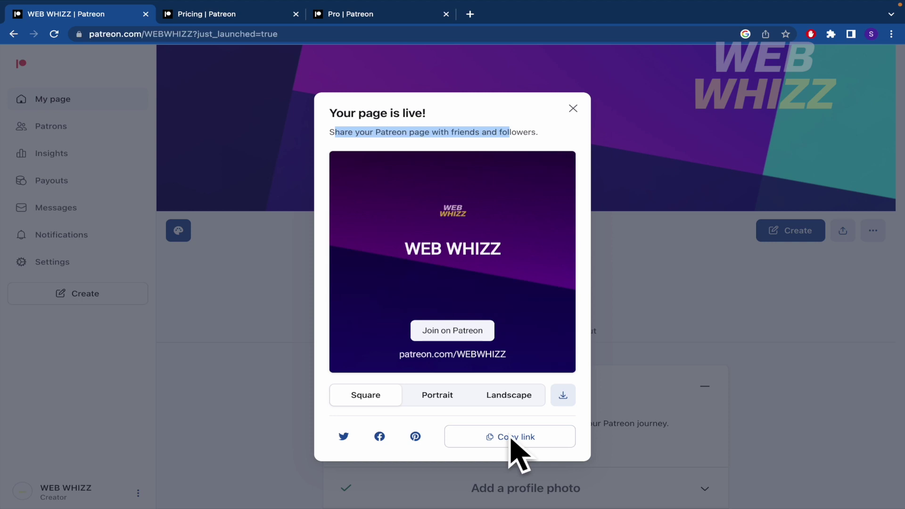
Step: Dismiss the page-is-live announcement, copy the page link from Share, and close it
click(801, 406)
scroll(792, 431, down, 15)
scroll(784, 428, up, 10)
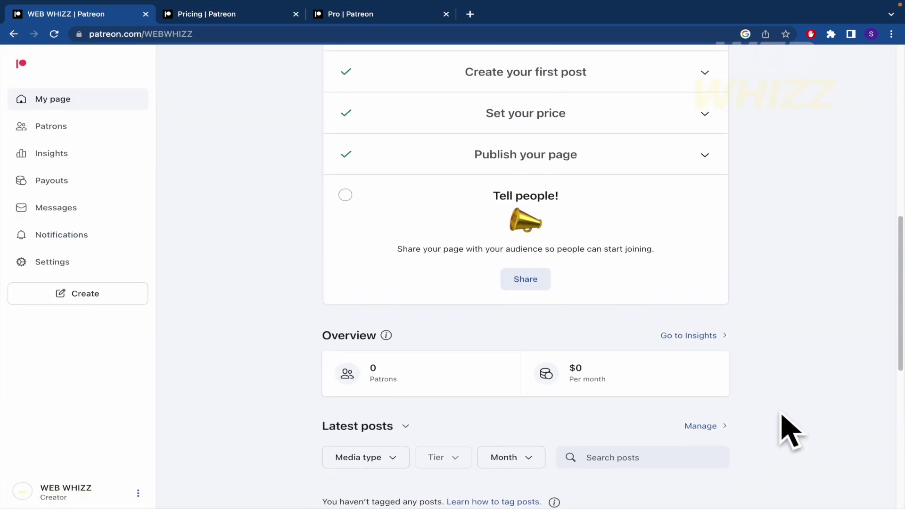
scroll(558, 362, down, 1)
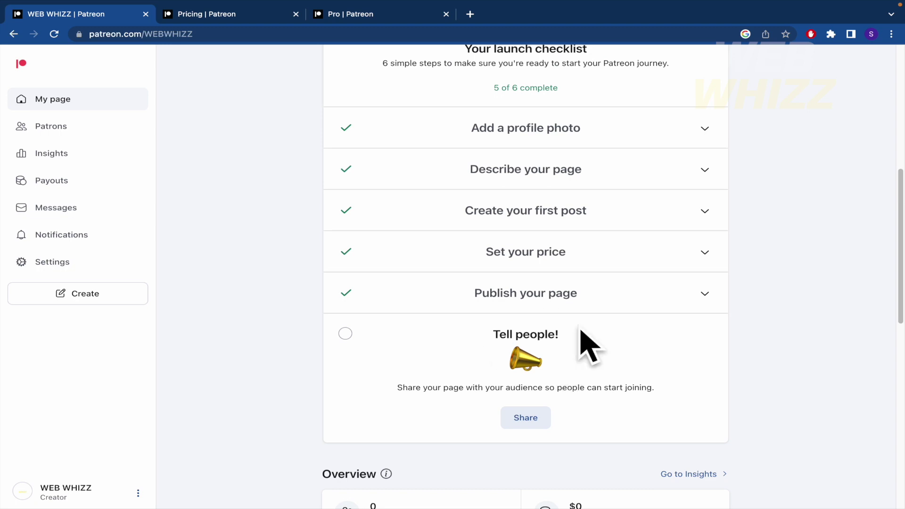
click(531, 421)
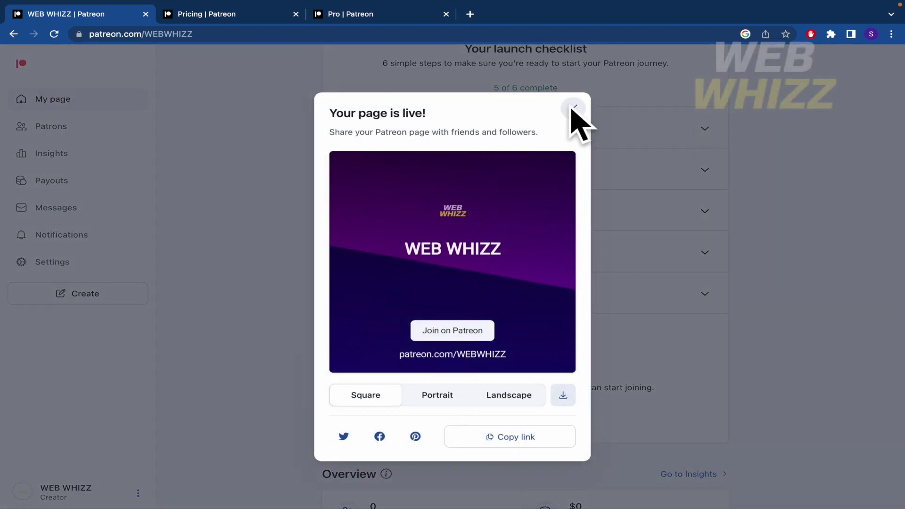
click(503, 434)
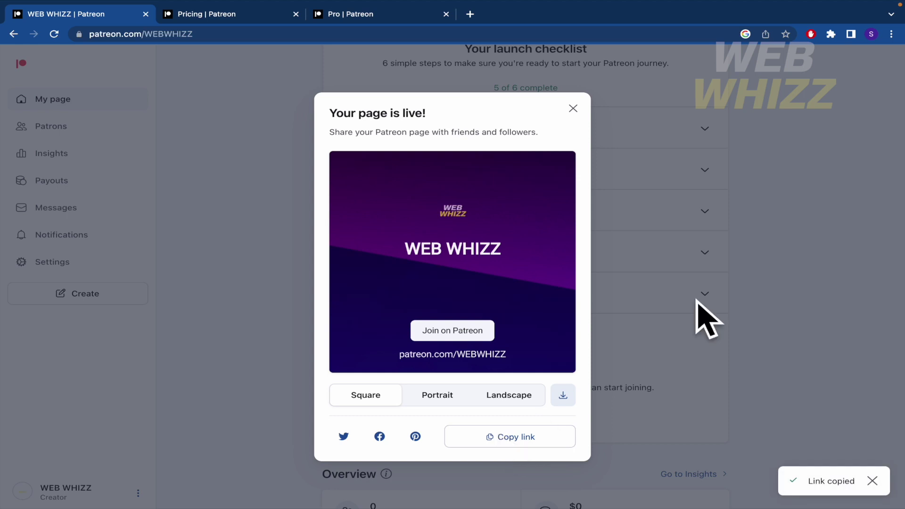
click(573, 110)
scroll(783, 330, down, 5)
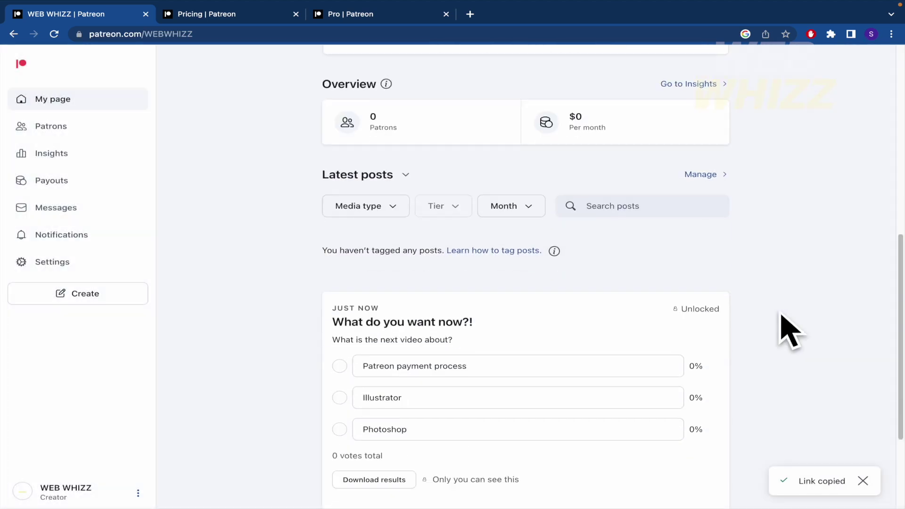
scroll(782, 315, up, 5)
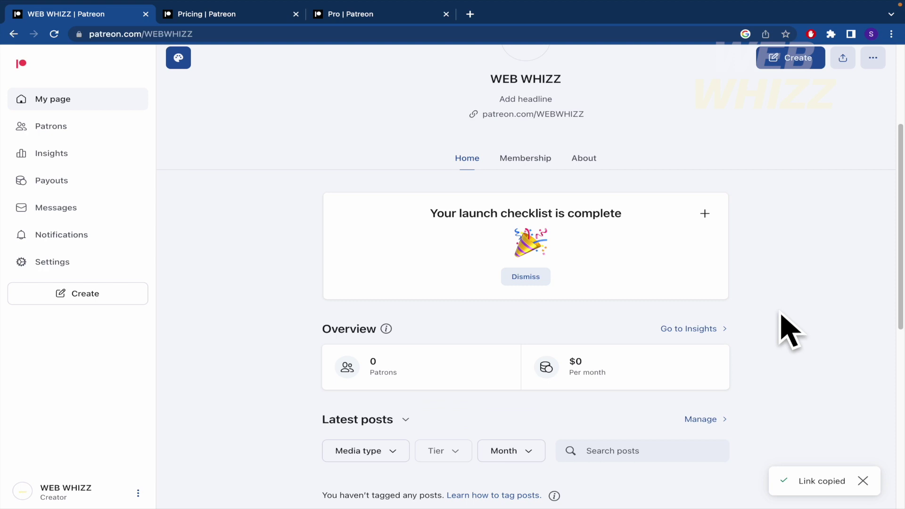
scroll(787, 330, down, 2)
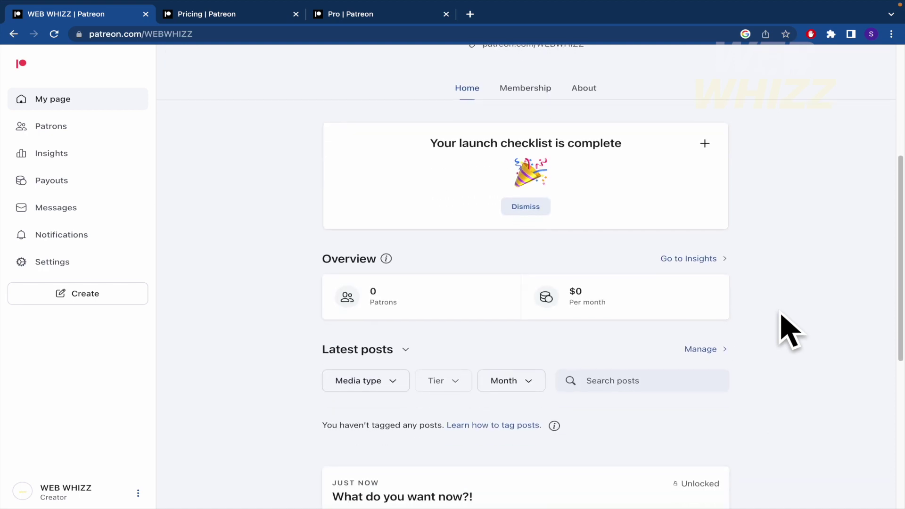
scroll(792, 332, down, 1)
scroll(790, 330, up, 3)
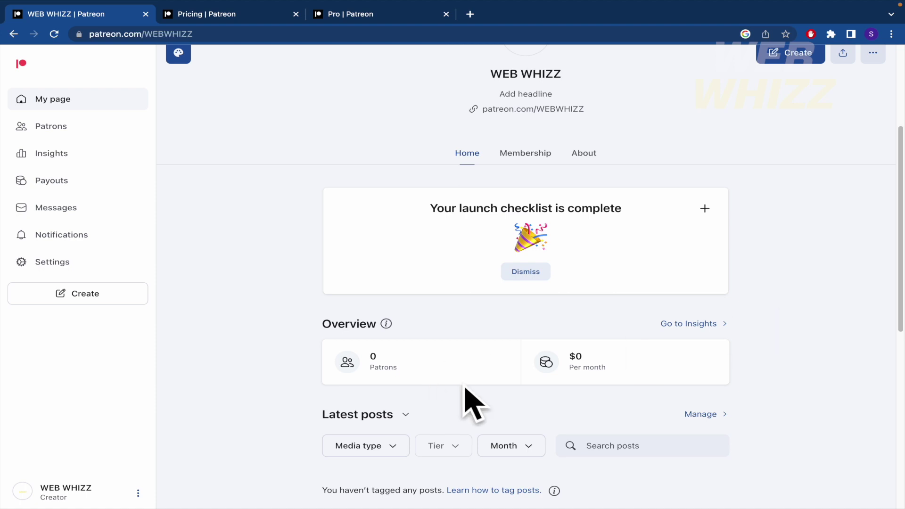
scroll(465, 388, up, 5)
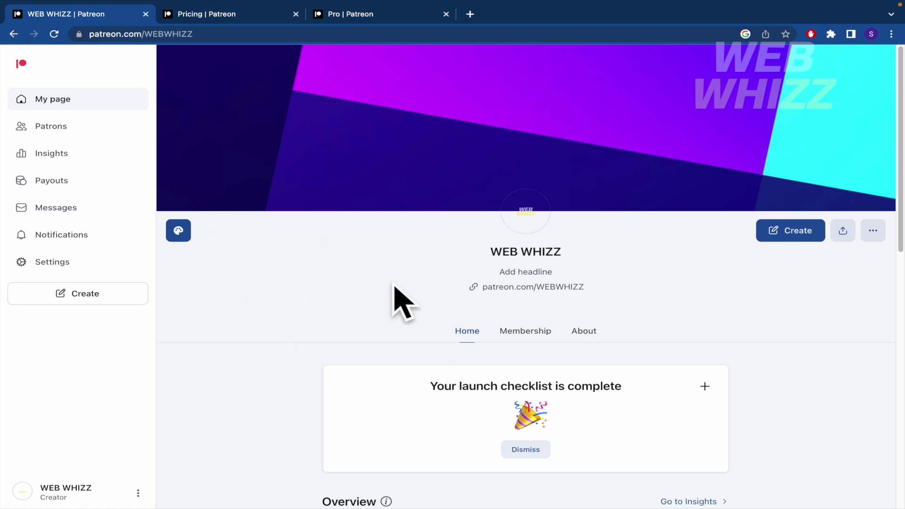
Step: Set the page theme colour to red BE1332 and publish it
click(185, 233)
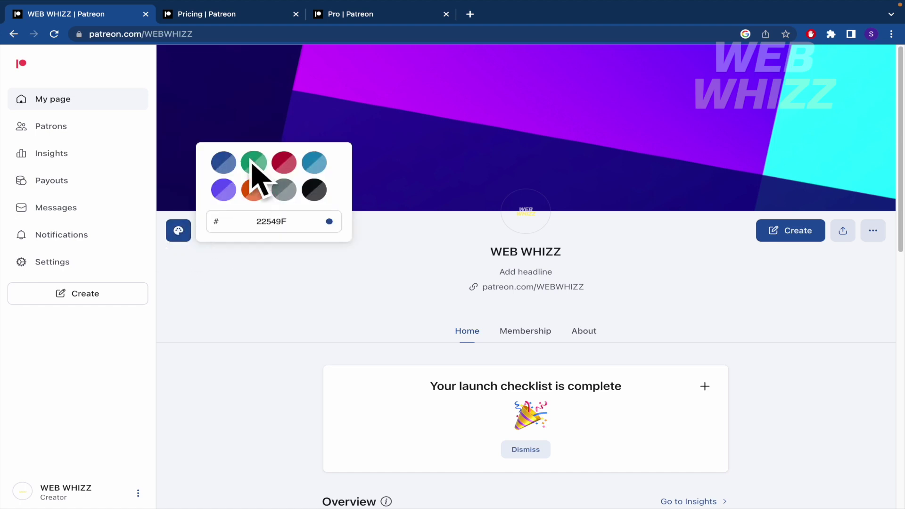
click(280, 171)
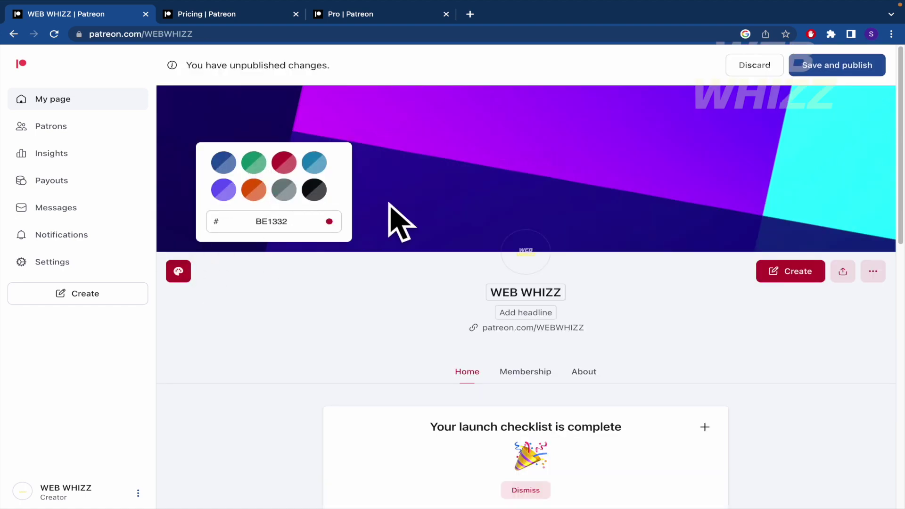
click(330, 295)
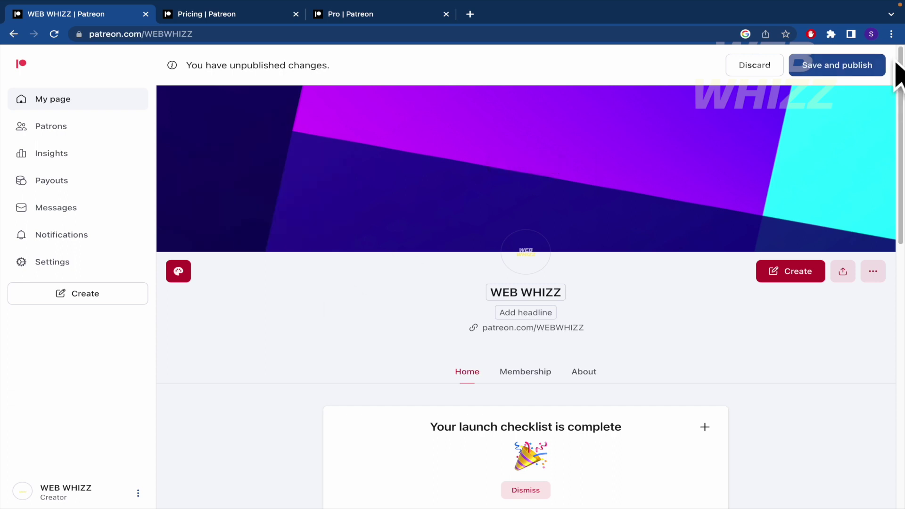
click(821, 65)
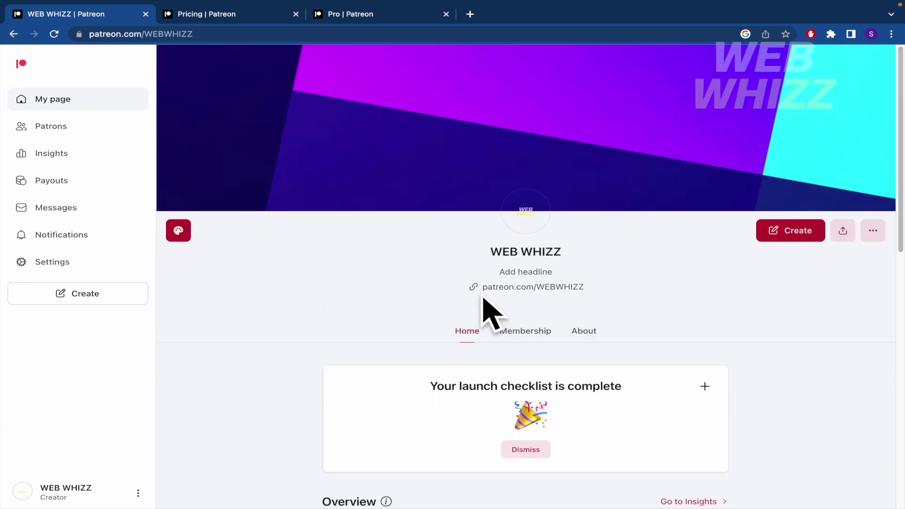
Step: Replace the page cover with the Background .jpg image
click(509, 121)
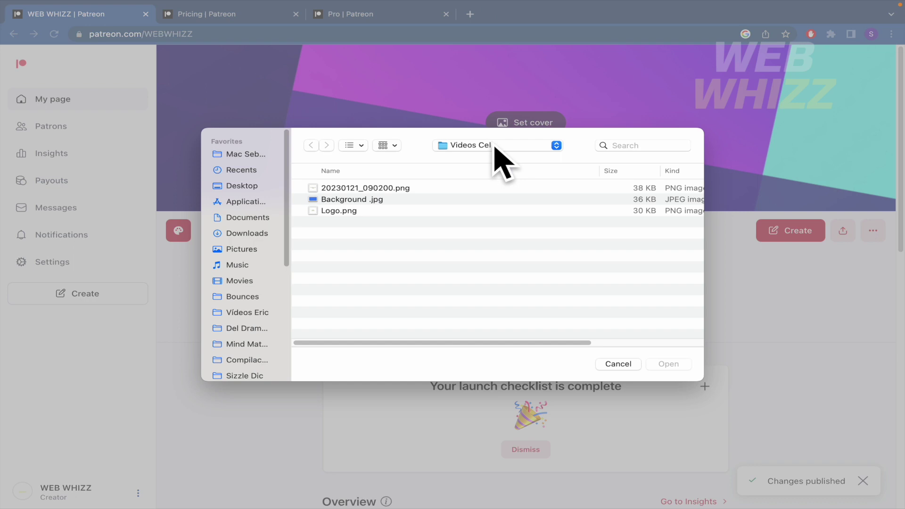
click(408, 199)
click(669, 365)
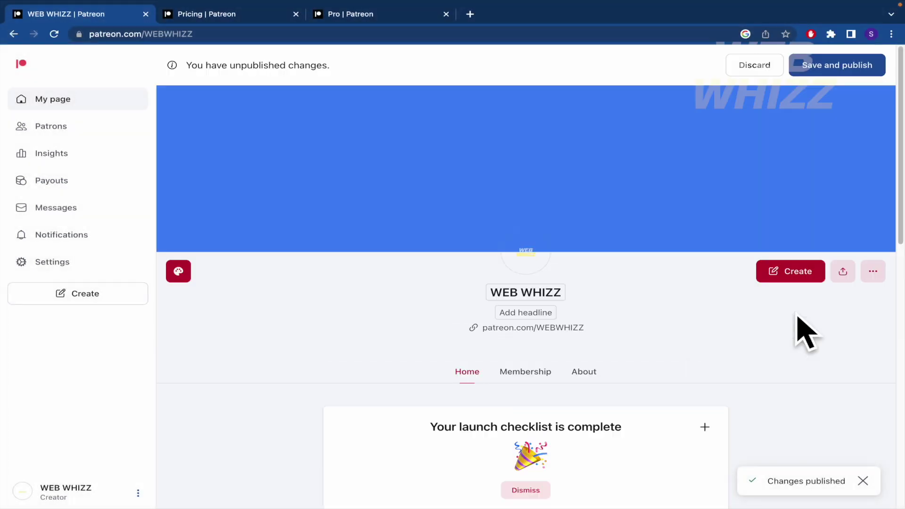
scroll(613, 307, down, 10)
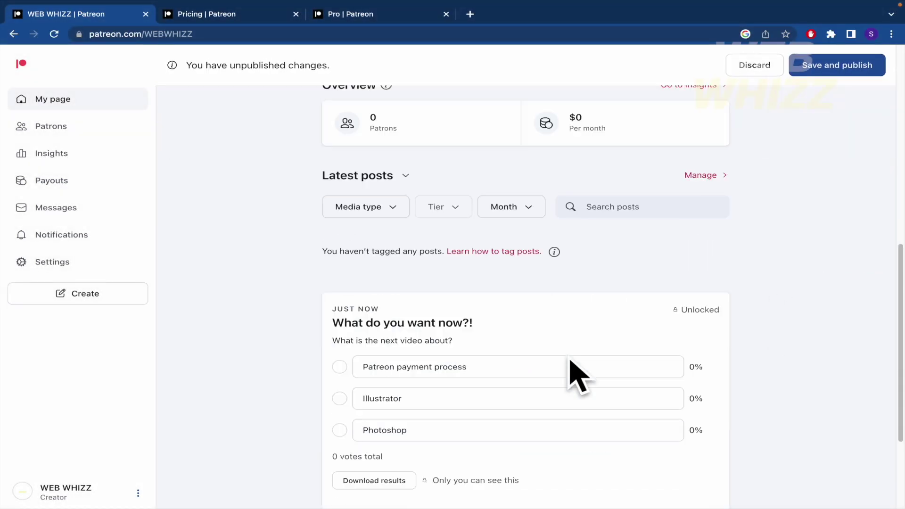
scroll(576, 374, up, 6)
scroll(551, 334, down, 3)
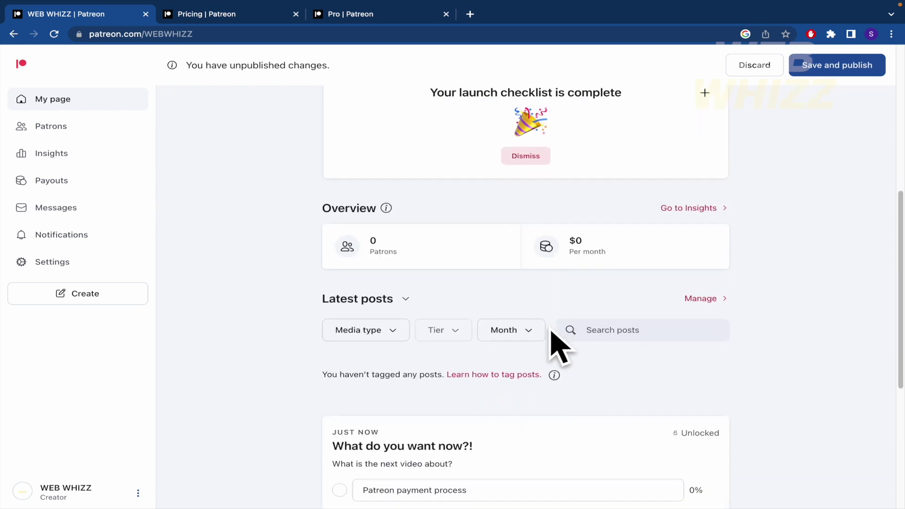
scroll(555, 323, up, 2)
scroll(571, 296, down, 2)
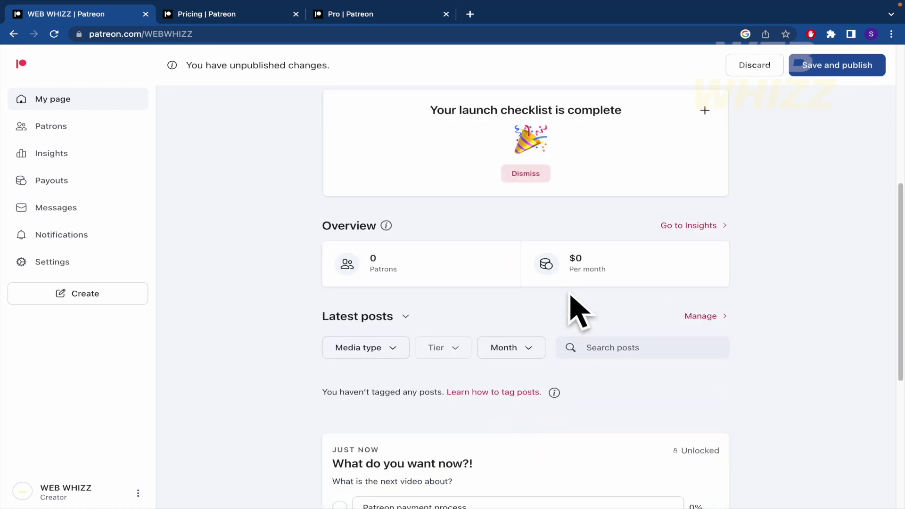
scroll(572, 297, up, 3)
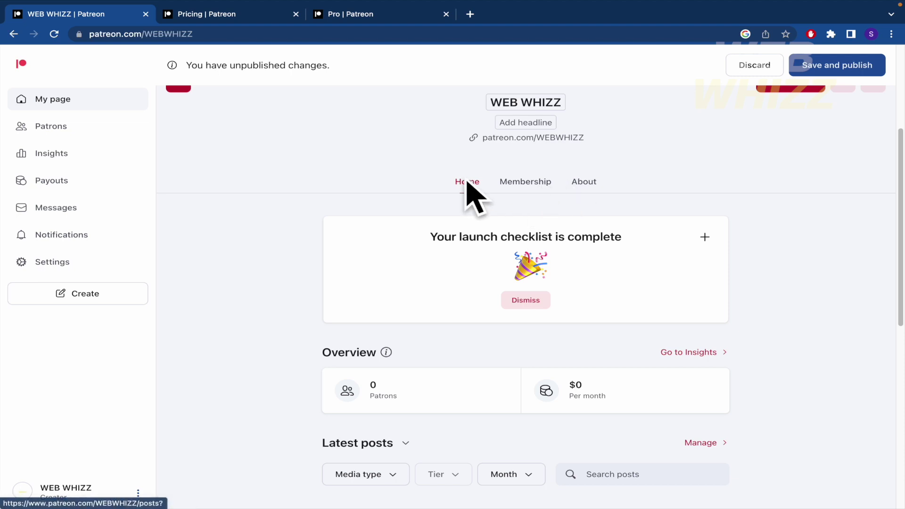
scroll(468, 193, up, 3)
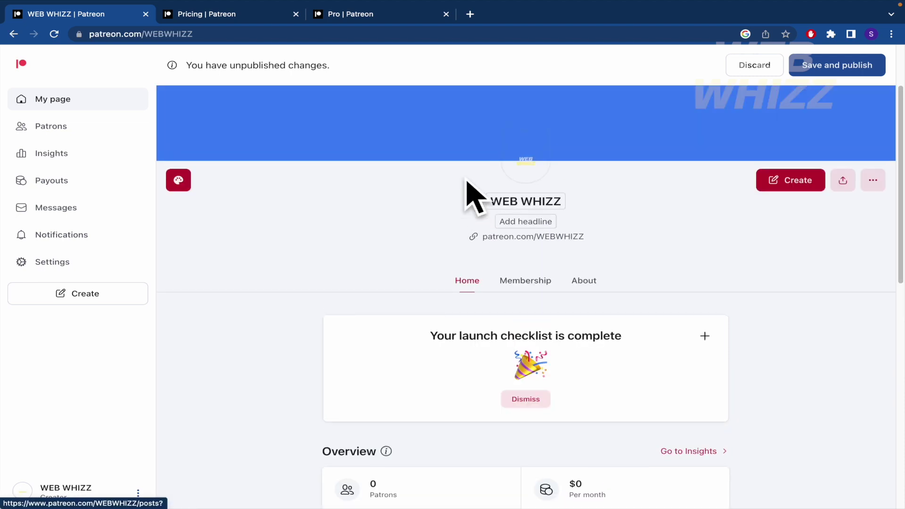
click(874, 183)
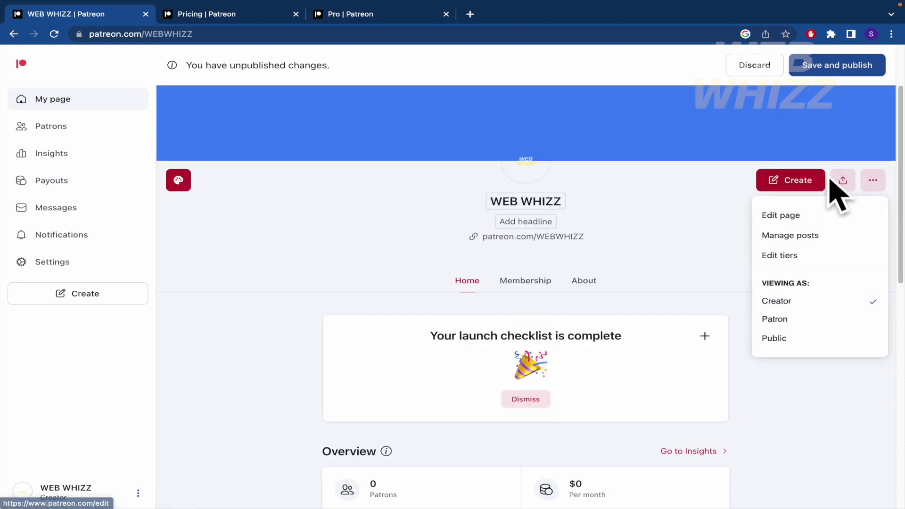
Step: Publish the new blue cover and reopen Share to see the updated promo card
click(834, 193)
click(842, 181)
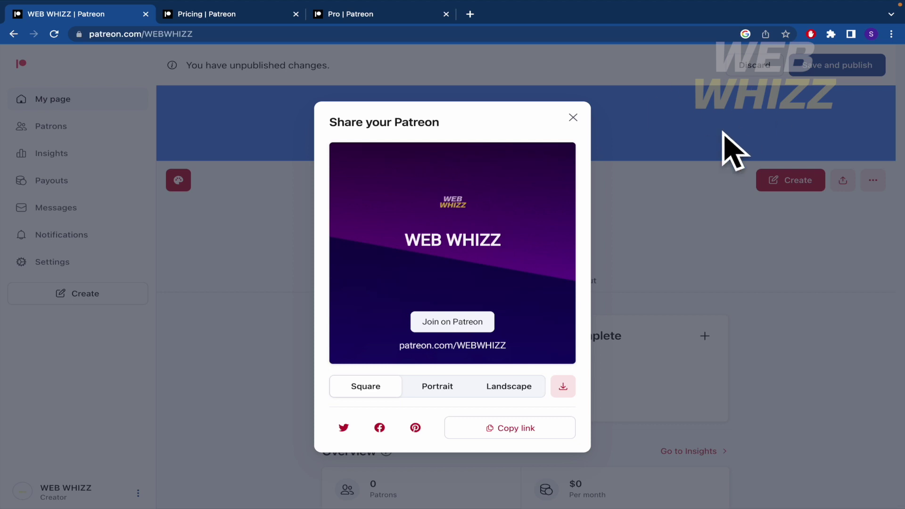
click(573, 118)
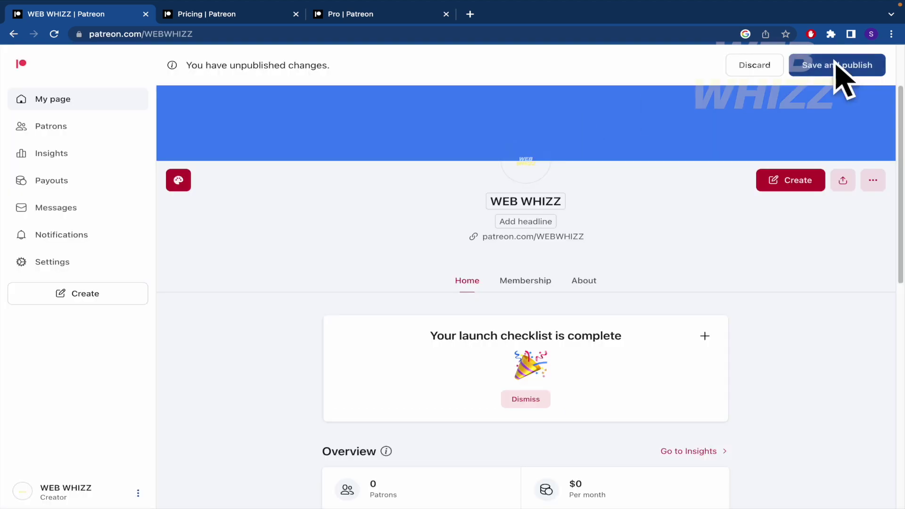
click(846, 65)
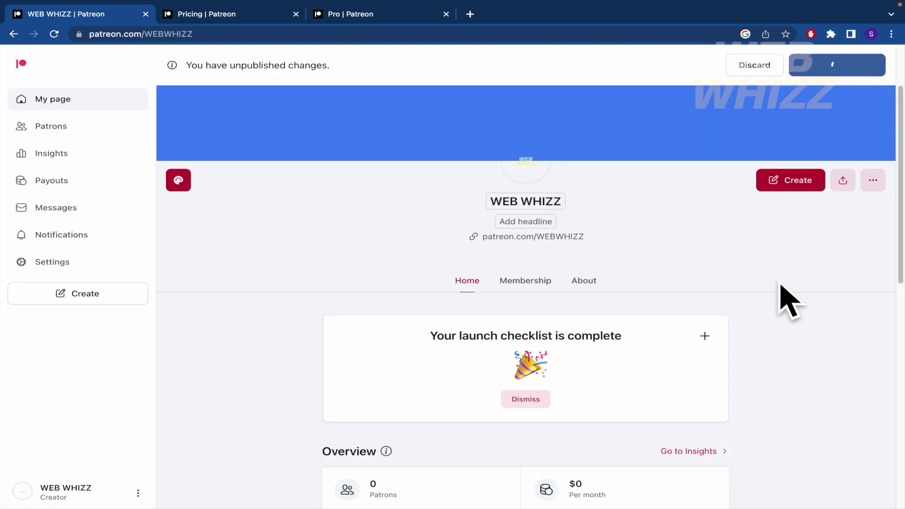
click(842, 181)
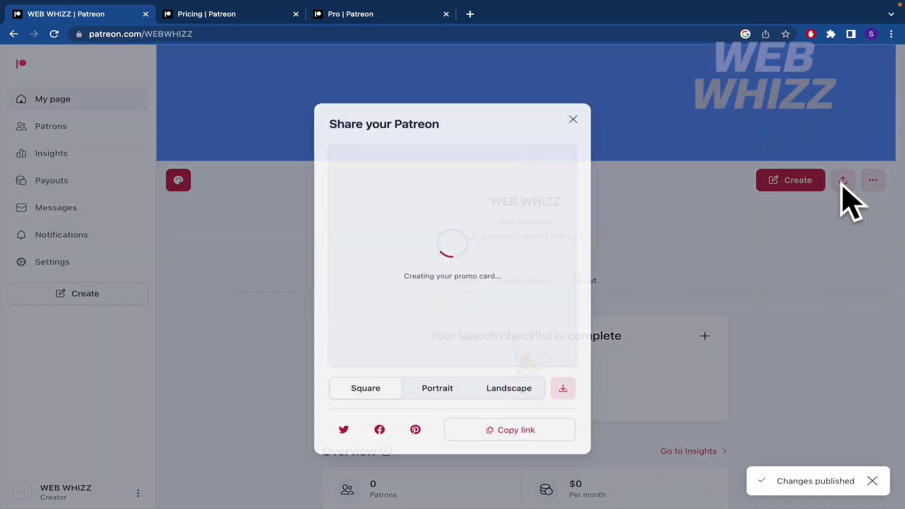